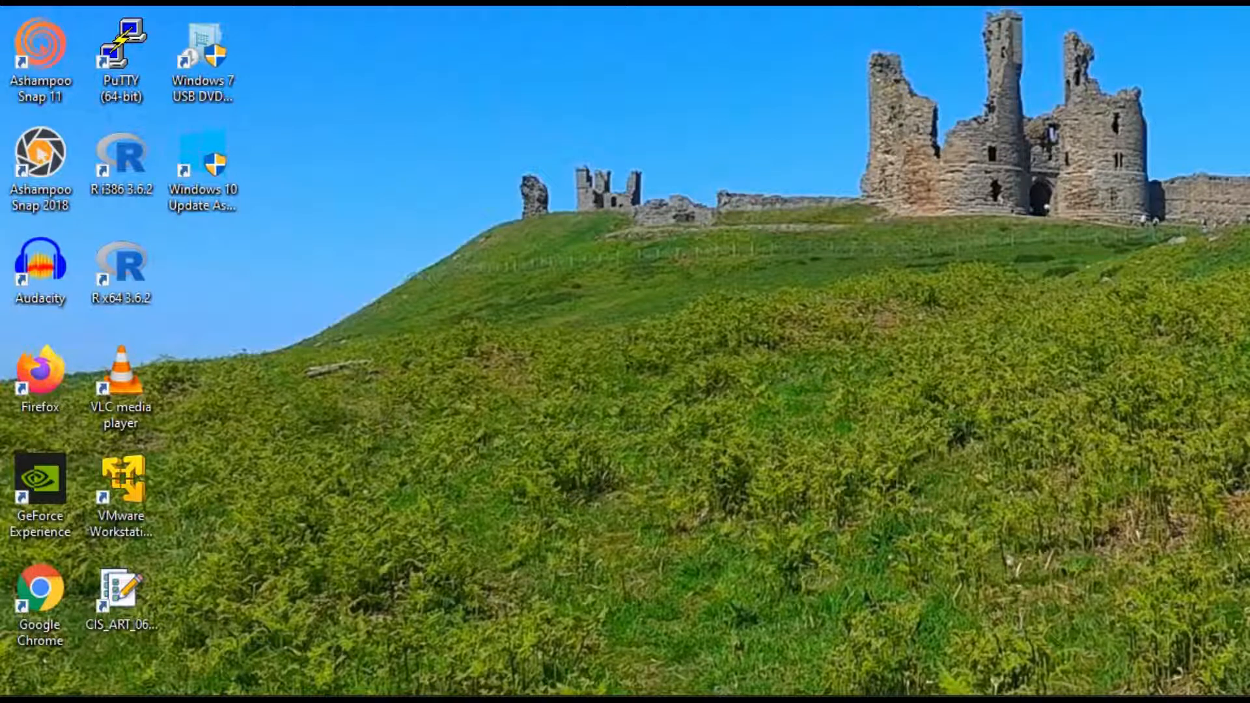
- Open Windows Settings, search for "about" and open the About your PC page
left_click(1033, 380)
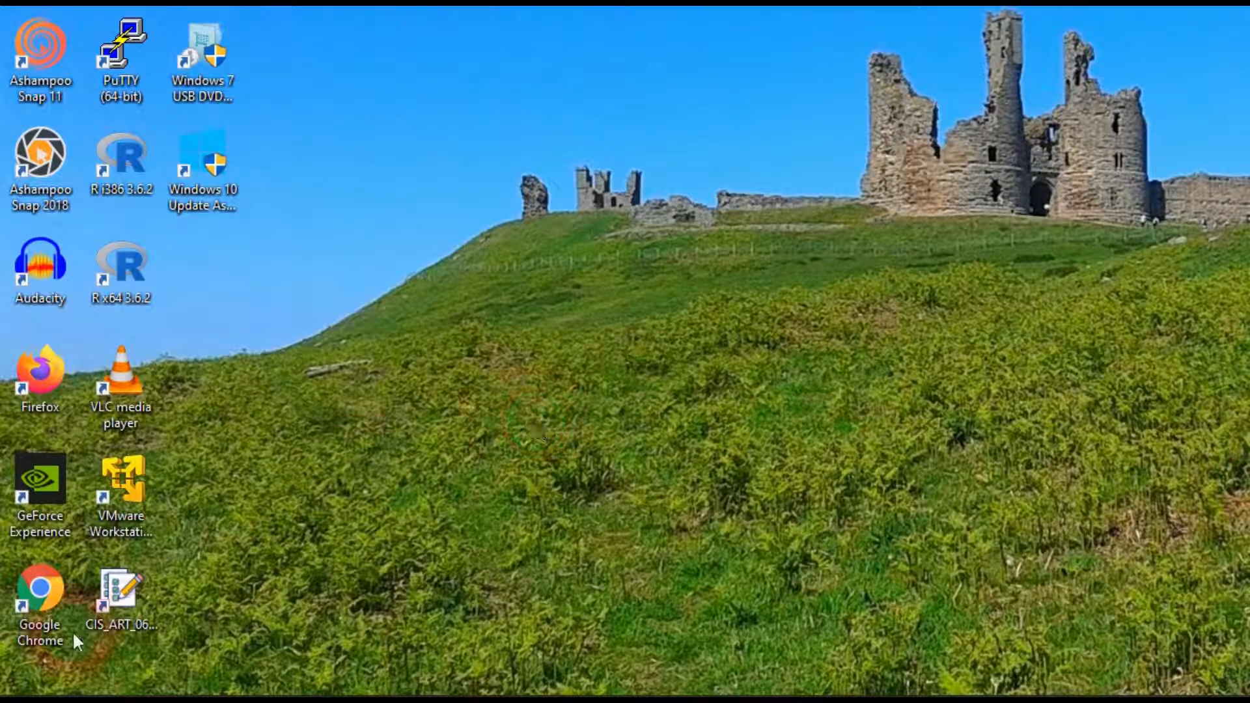
left_click(16, 689)
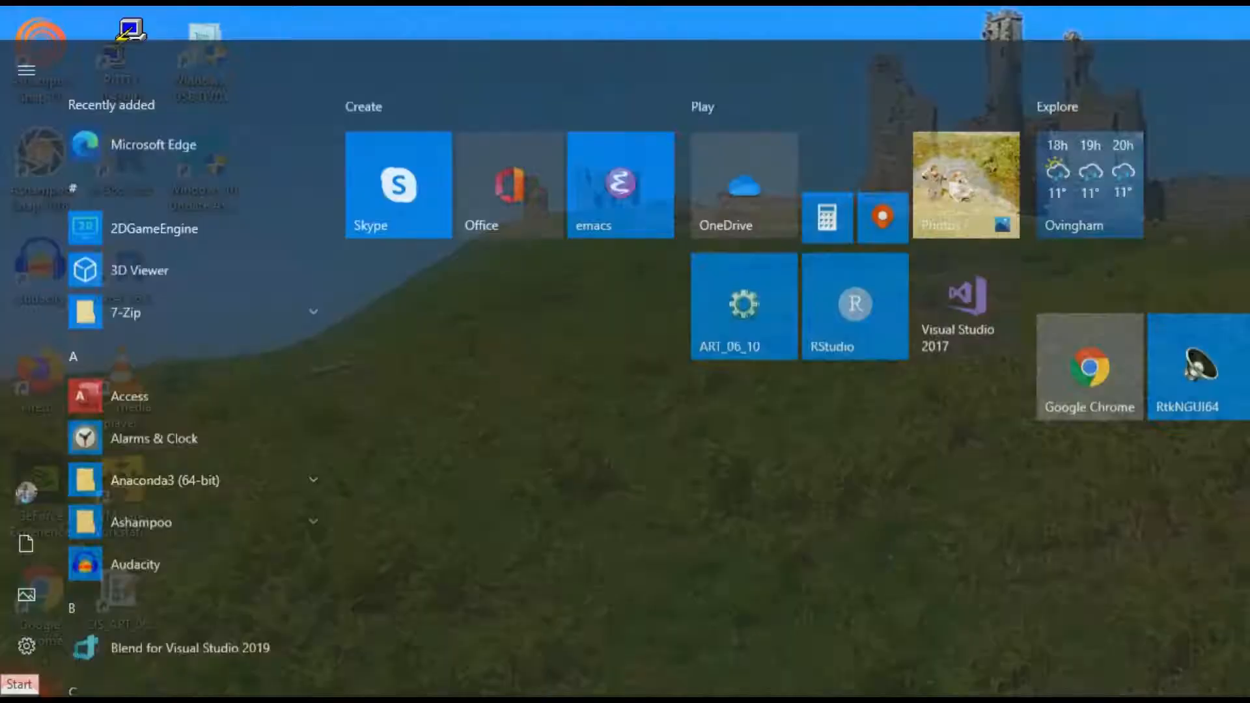
mouse_move(18, 561)
left_click(50, 604)
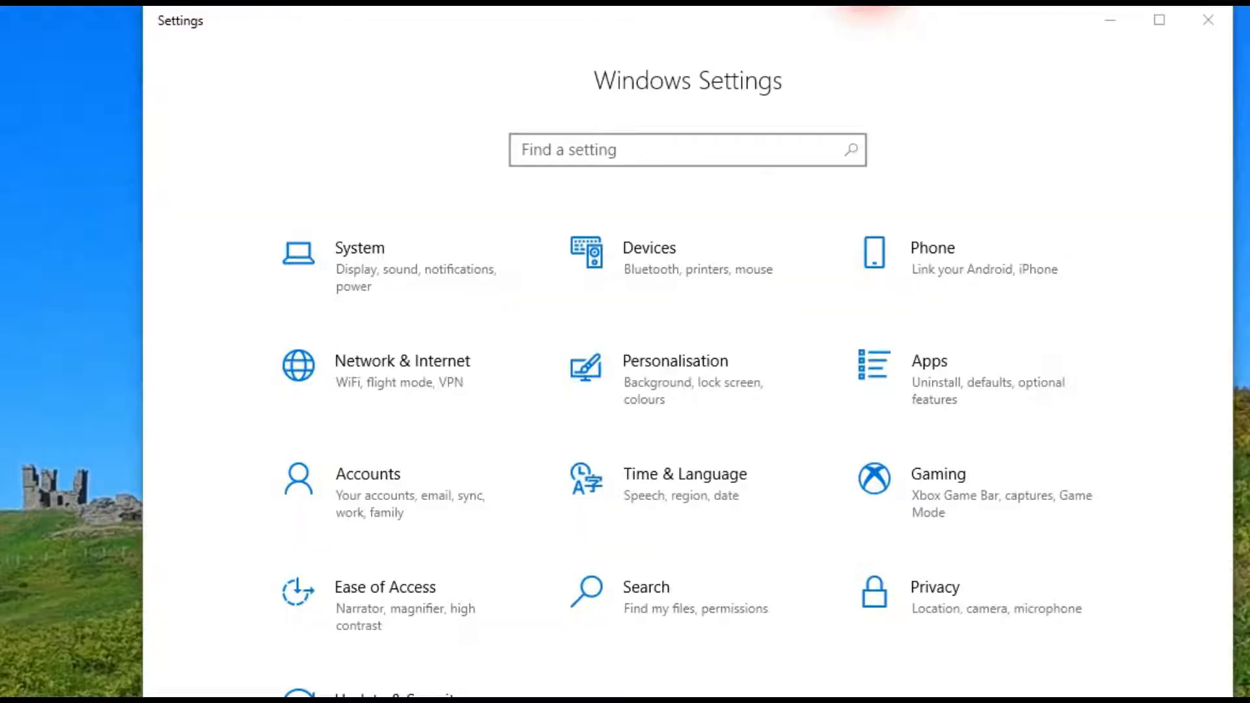
left_click(739, 149)
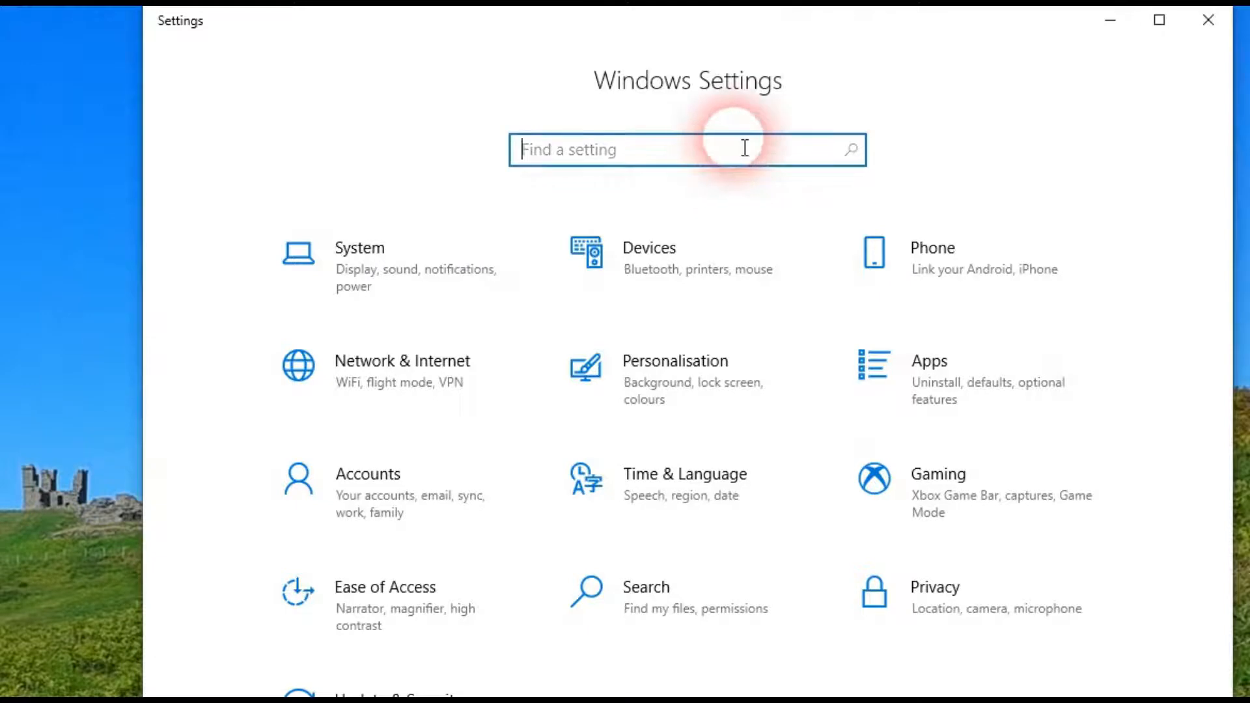
type("about")
key("Return")
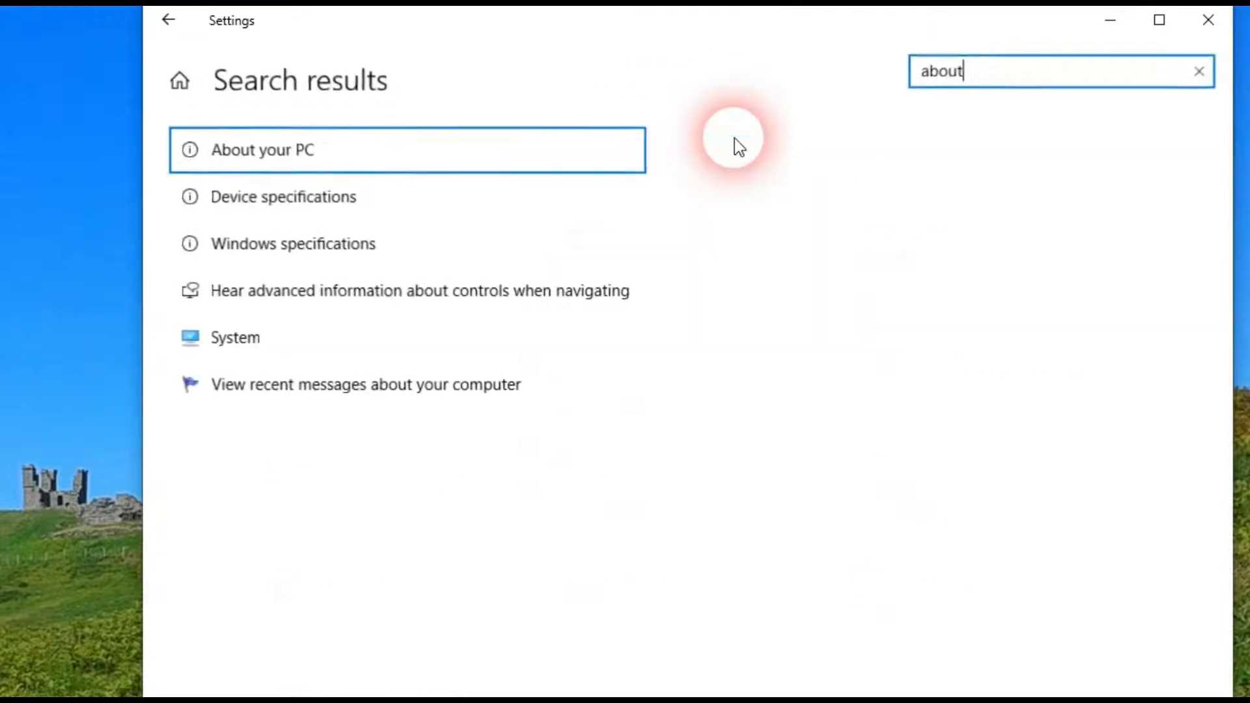
left_click(315, 150)
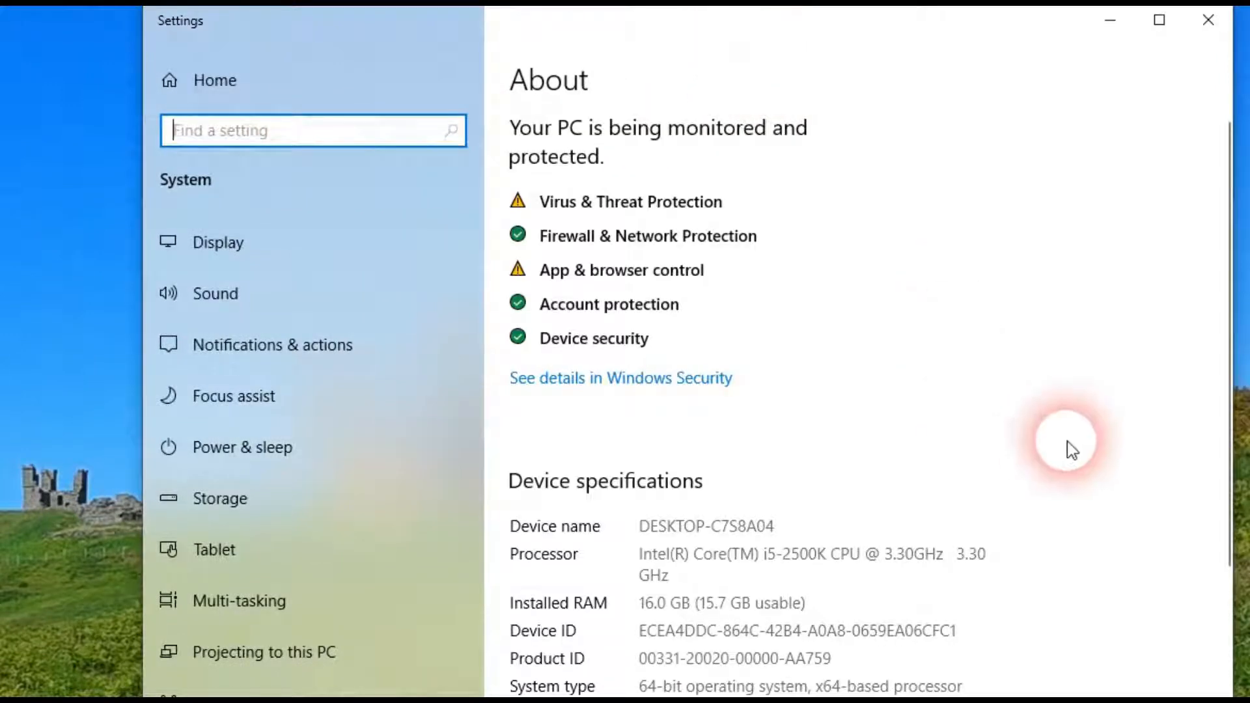
- Check the edition, version and OS build under Windows specifications, and close Settings
scroll(975, 423, "down", 1)
scroll(975, 424, "down", 8)
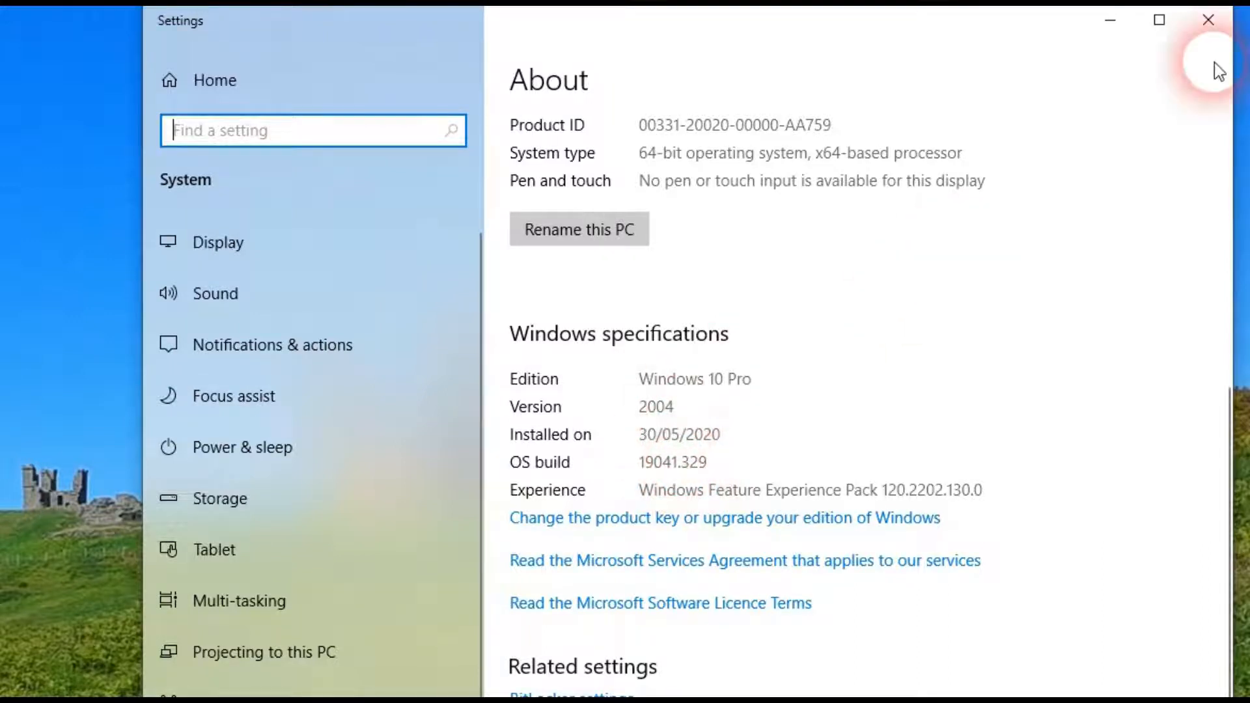
left_click(1209, 21)
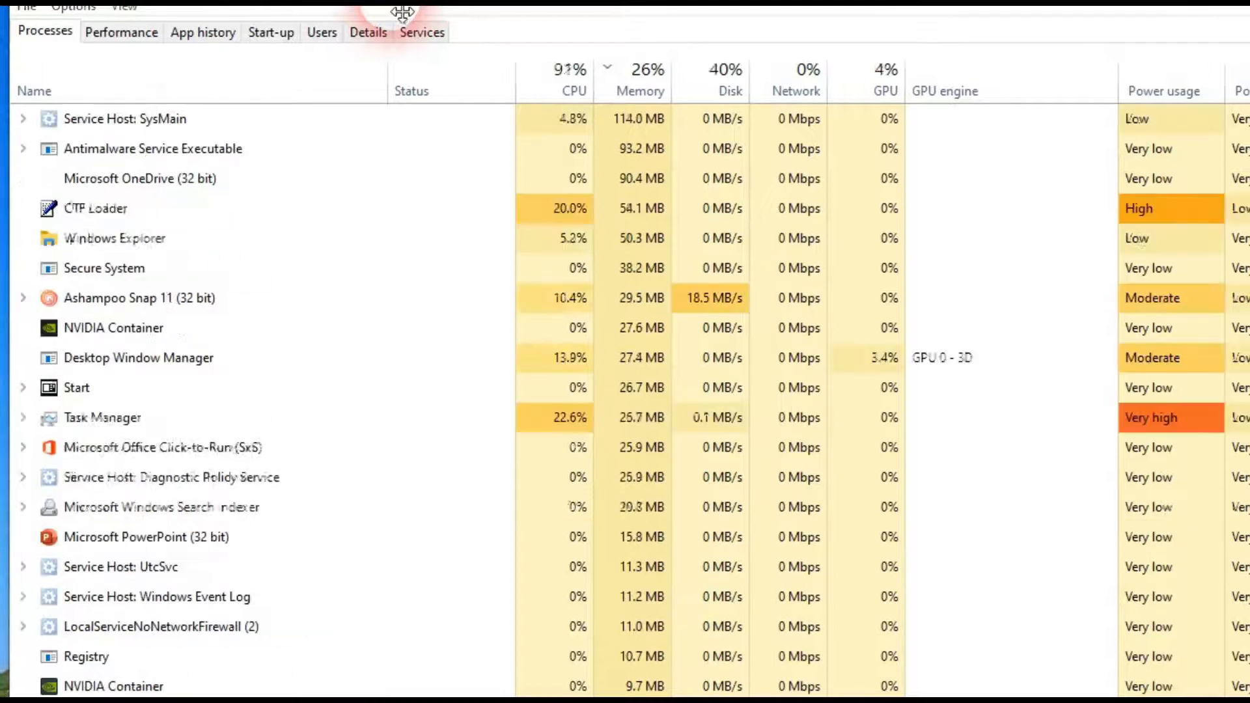
- Check the computer's performance information in Task Manager
left_click(115, 34)
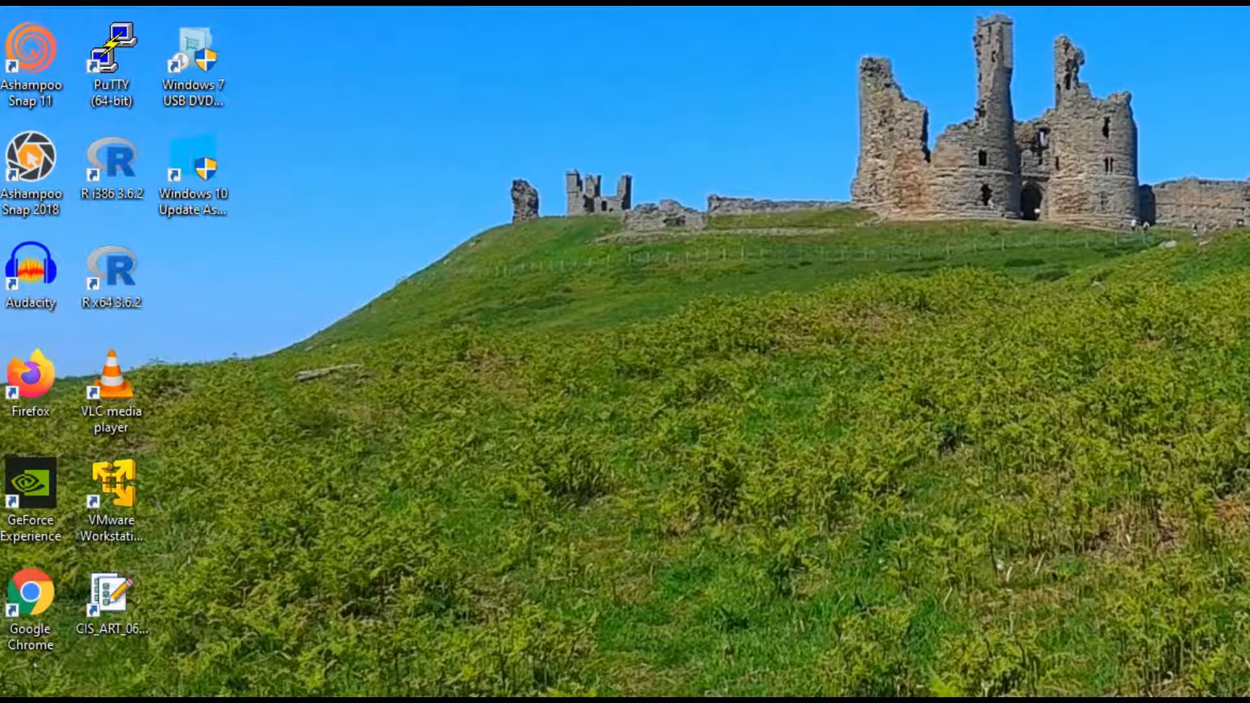
left_click(803, 635)
left_click(322, 663)
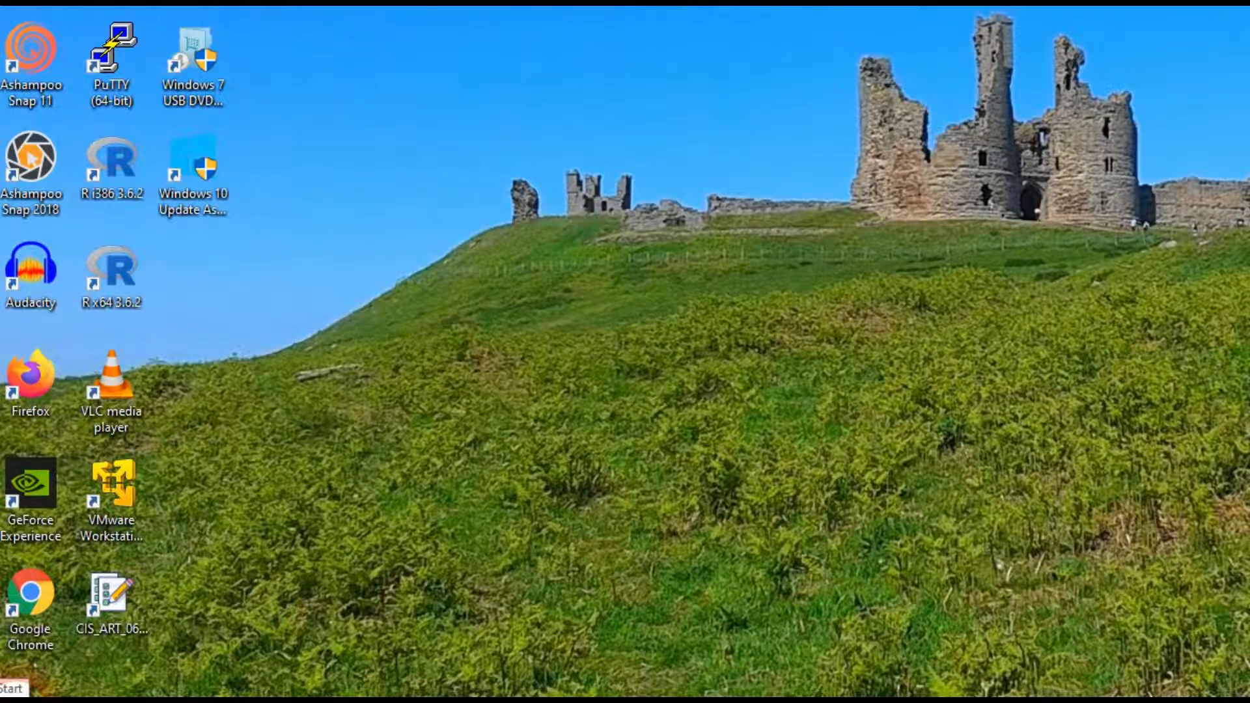
- Open the Turn Windows features on or off dialog through Apps and Features and its optional features page
right_click(10, 698)
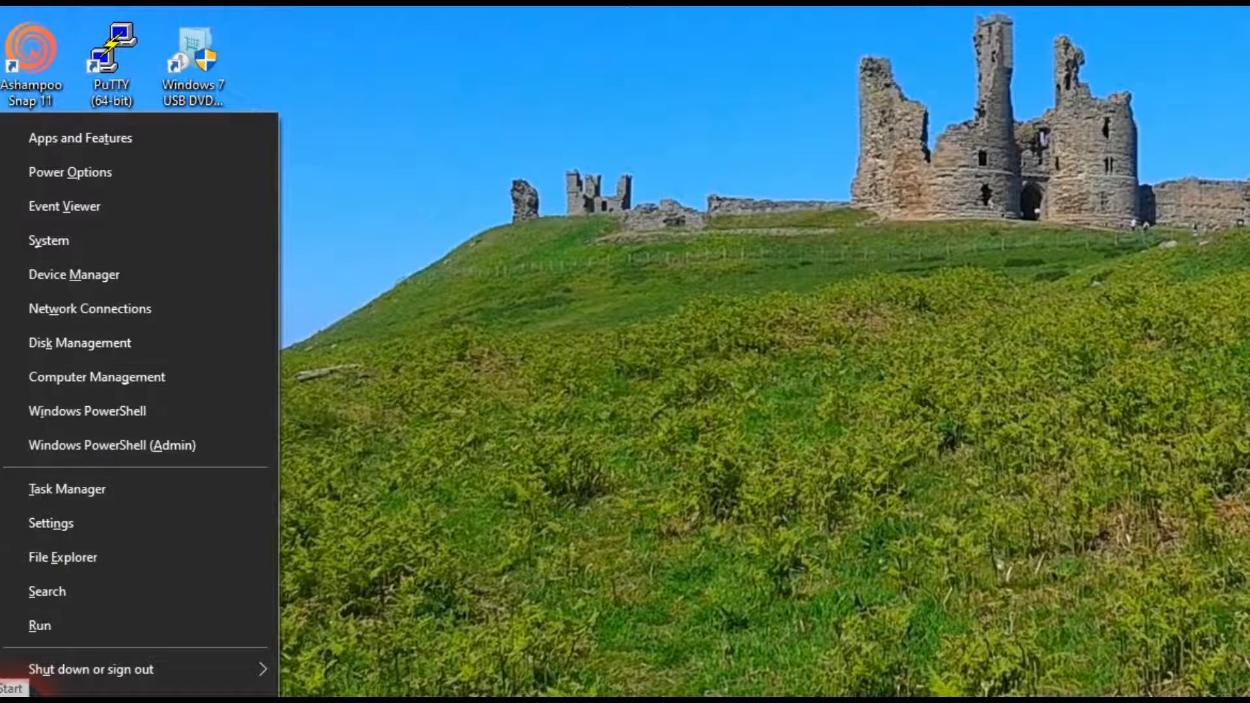
left_click(99, 135)
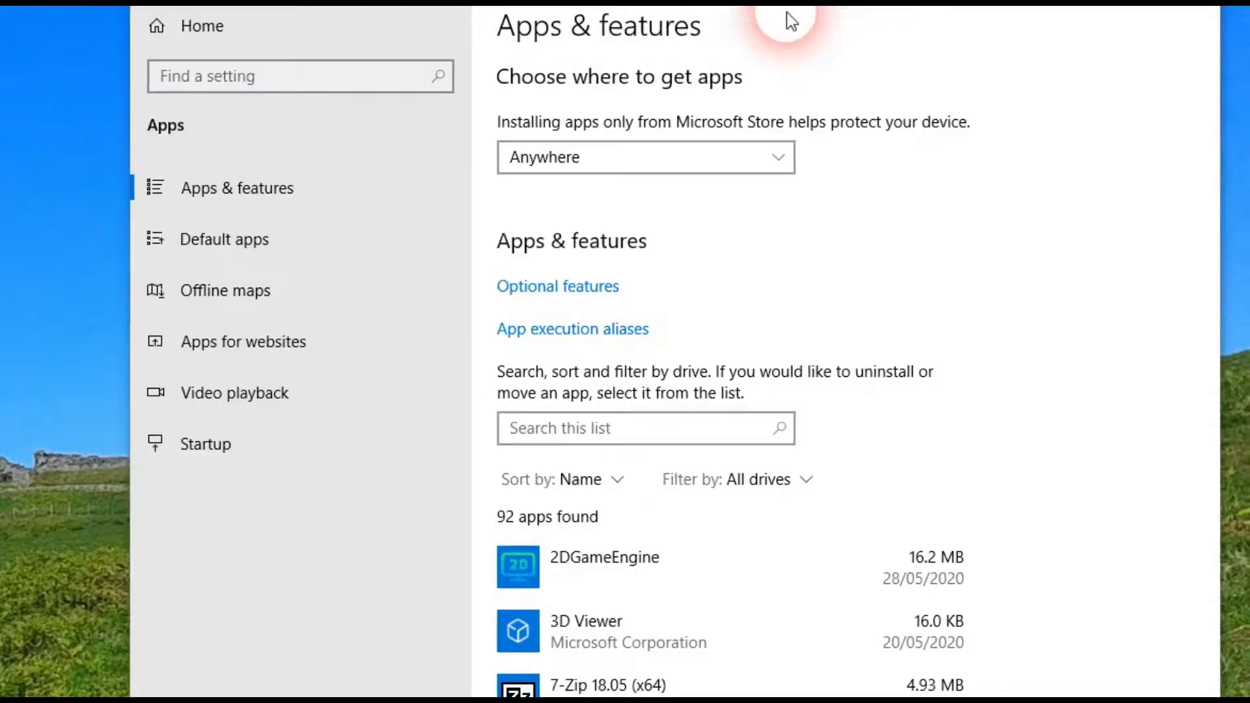
left_click(551, 290)
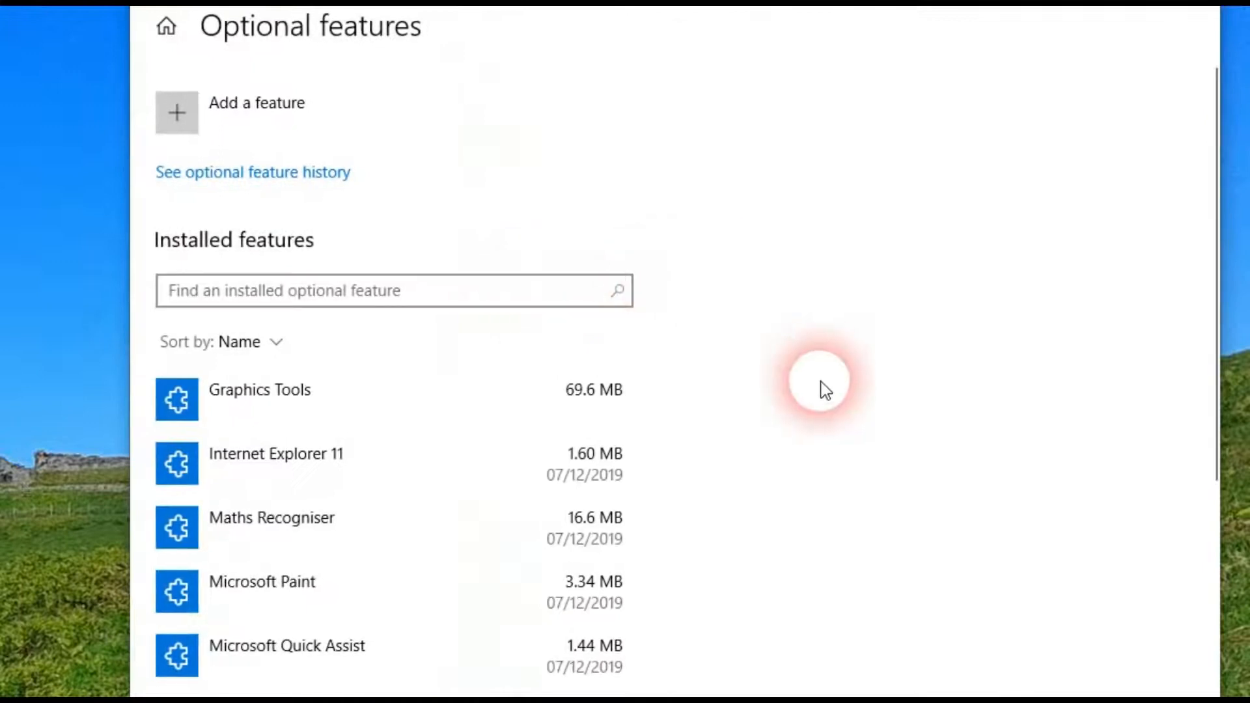
scroll(859, 384, "down", 10)
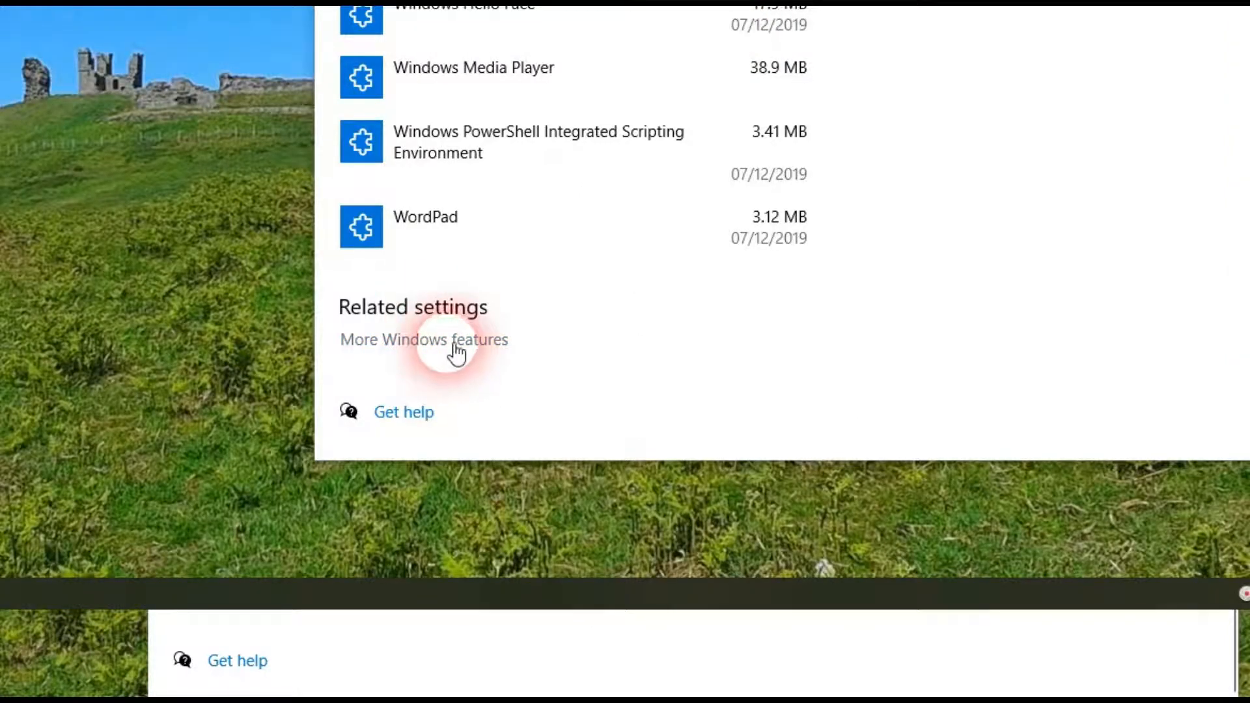
left_click(454, 345)
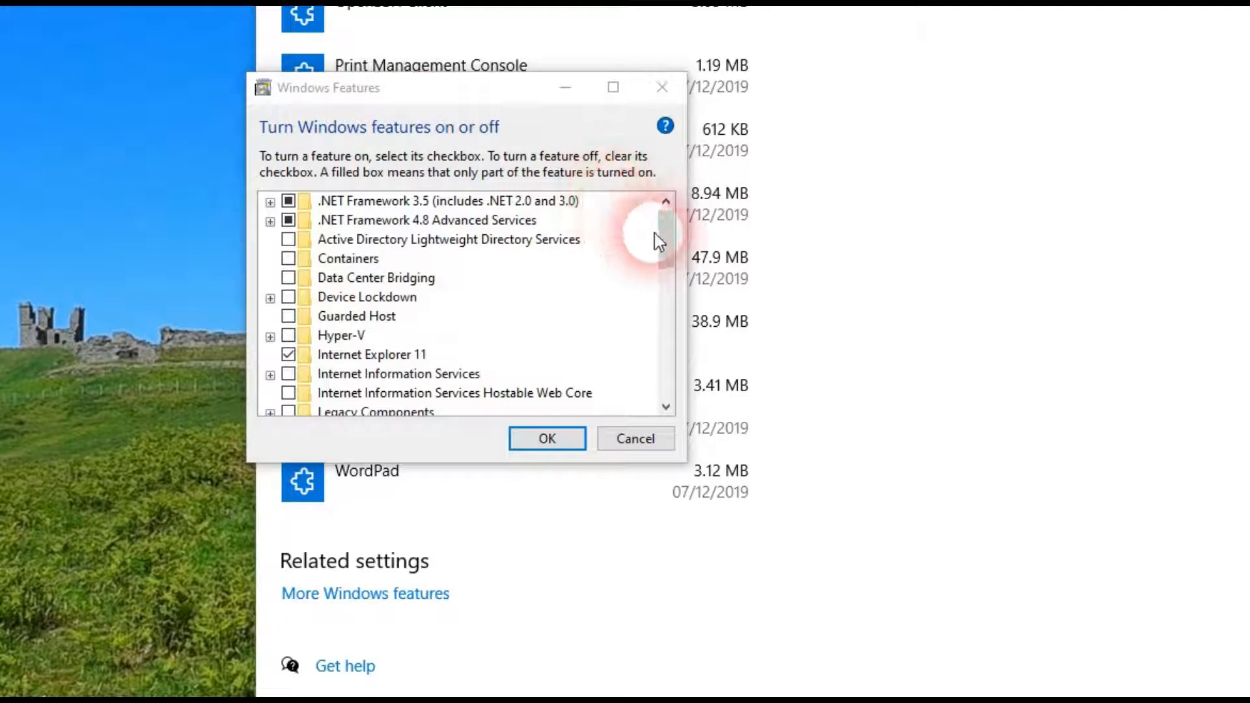
- Enable Windows Subsystem for Linux in the Windows features list and confirm the selection
left_click_drag(667, 234, 667, 246)
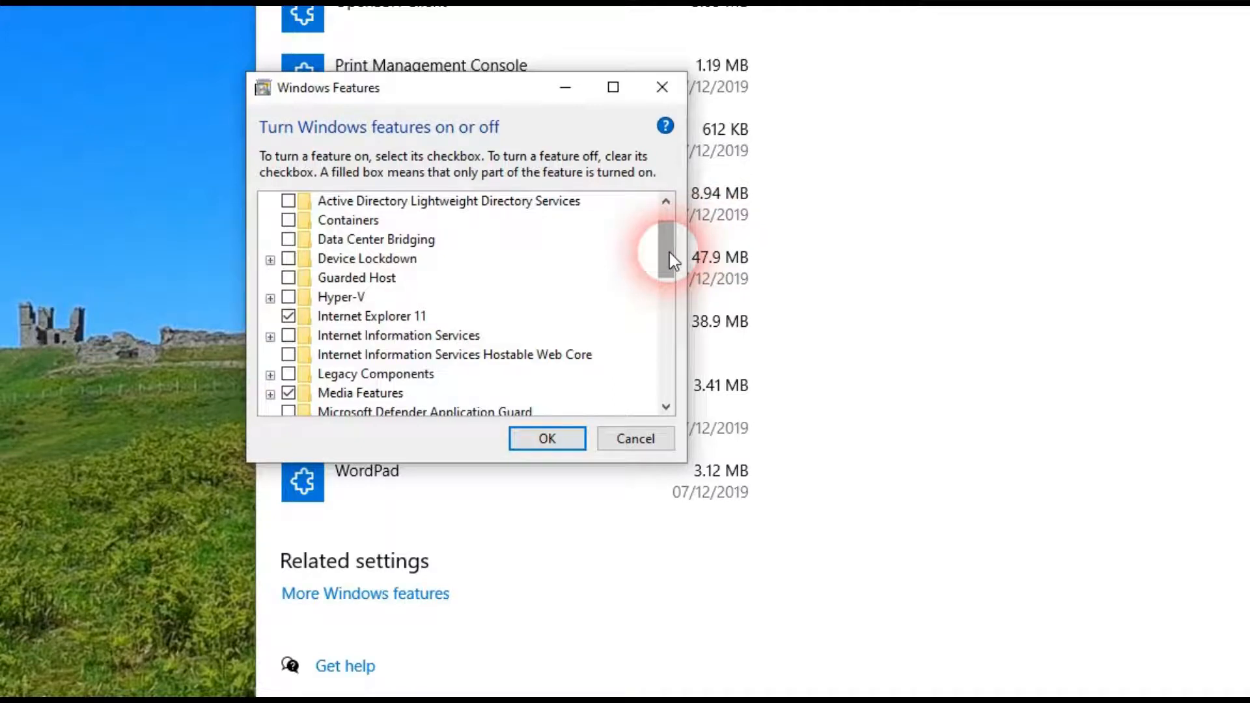
left_click_drag(671, 257, 671, 374)
left_click(289, 356)
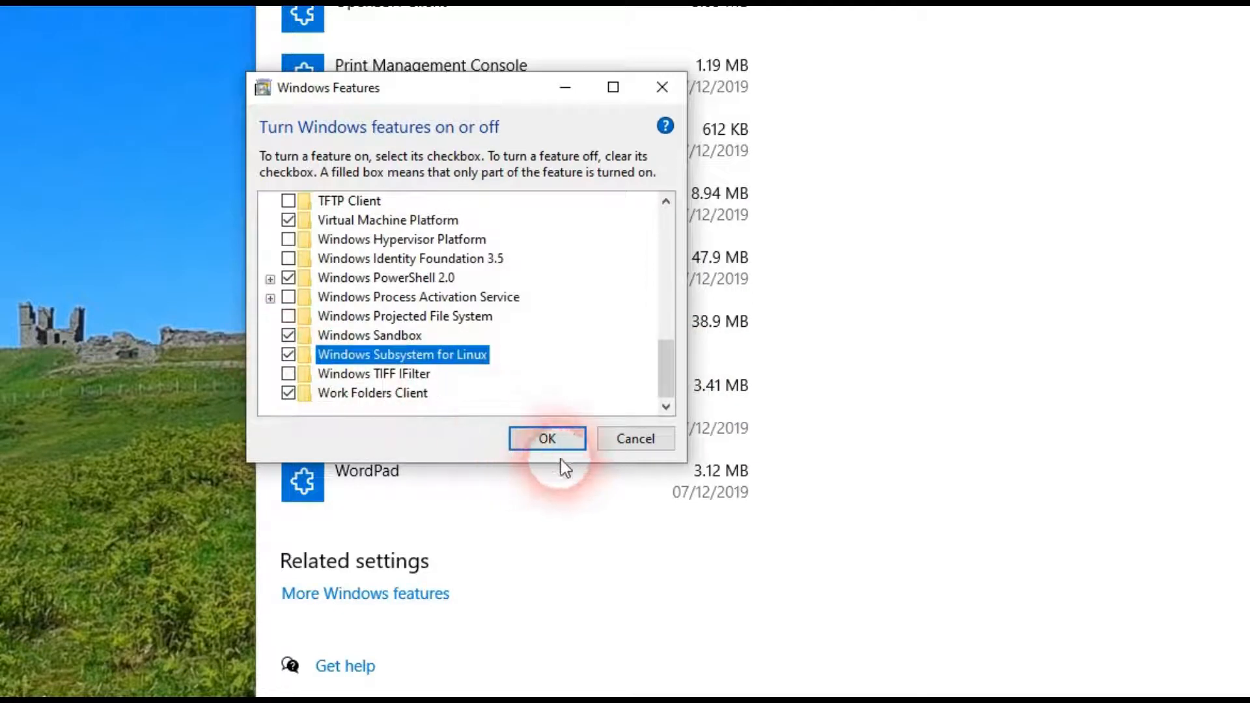
left_click(549, 441)
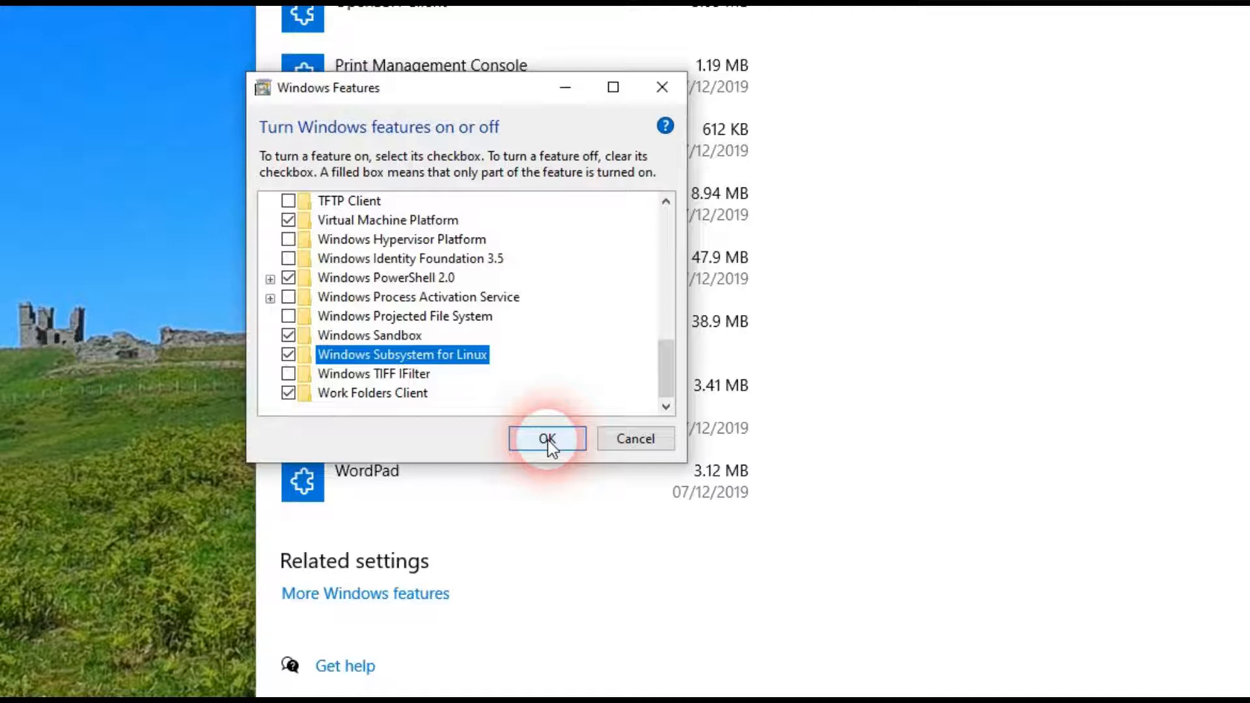
left_click(547, 439)
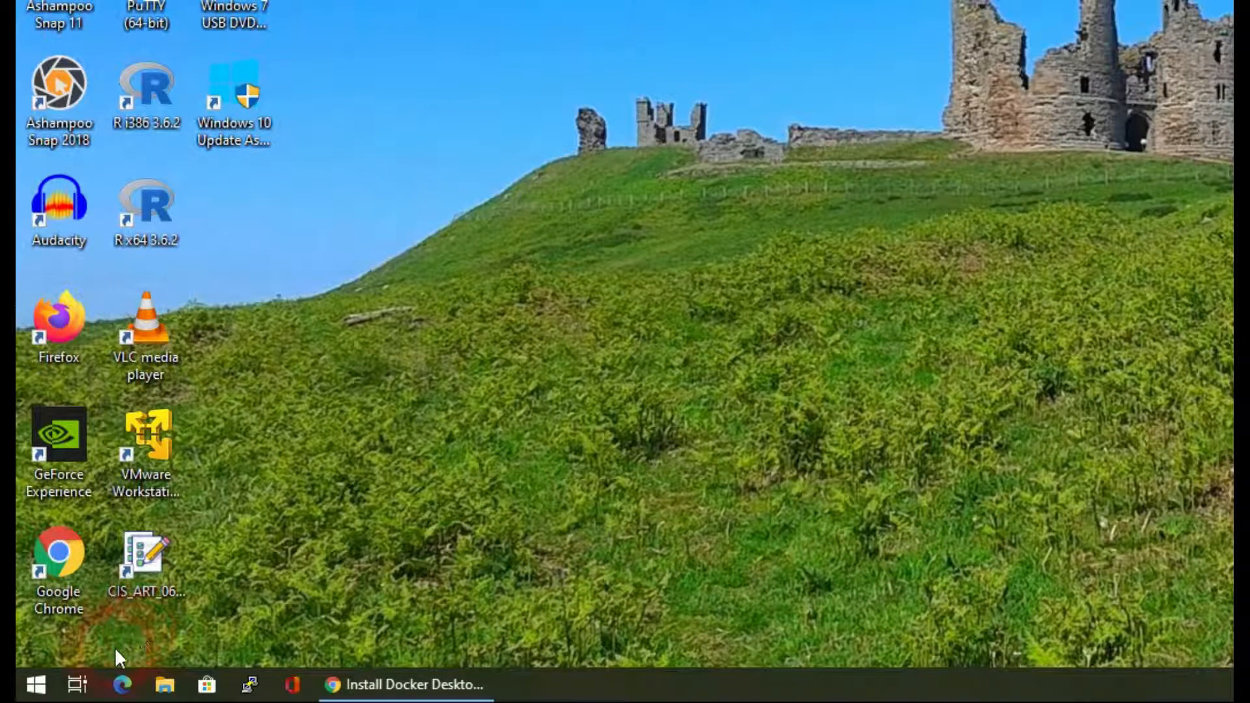
- Open the Microsoft Store and search for "alpine"
left_click(36, 687)
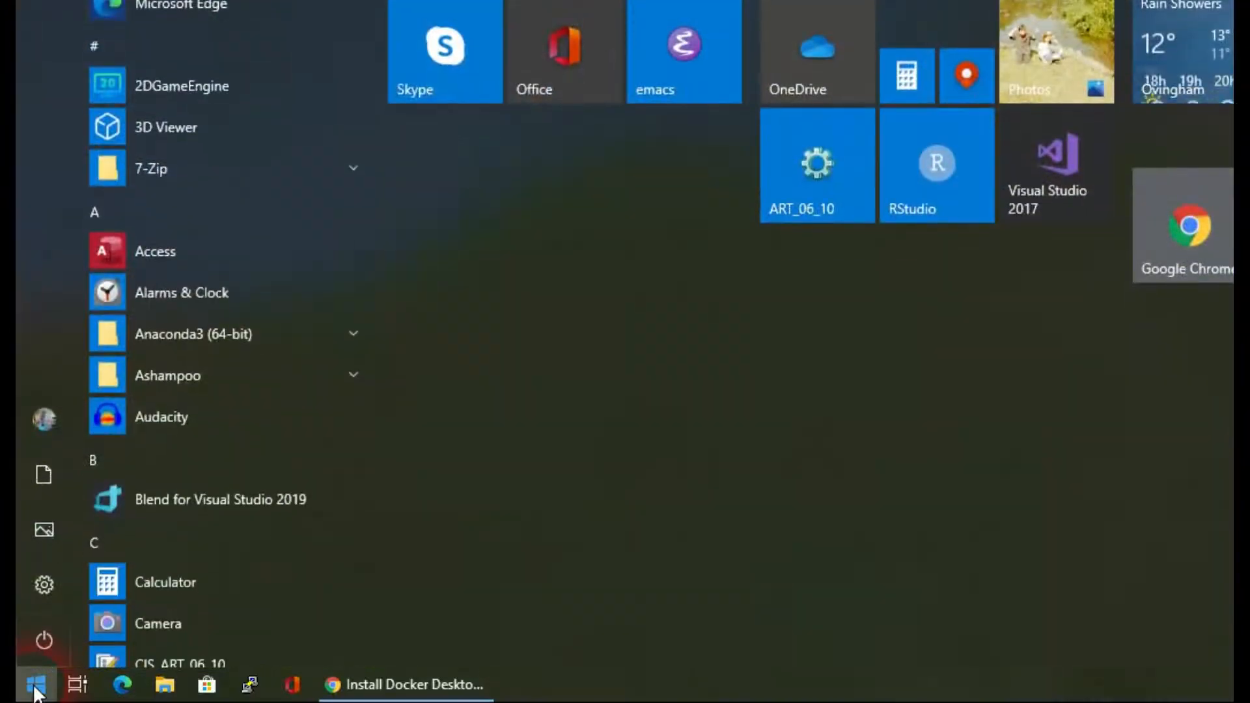
left_click(1245, 225)
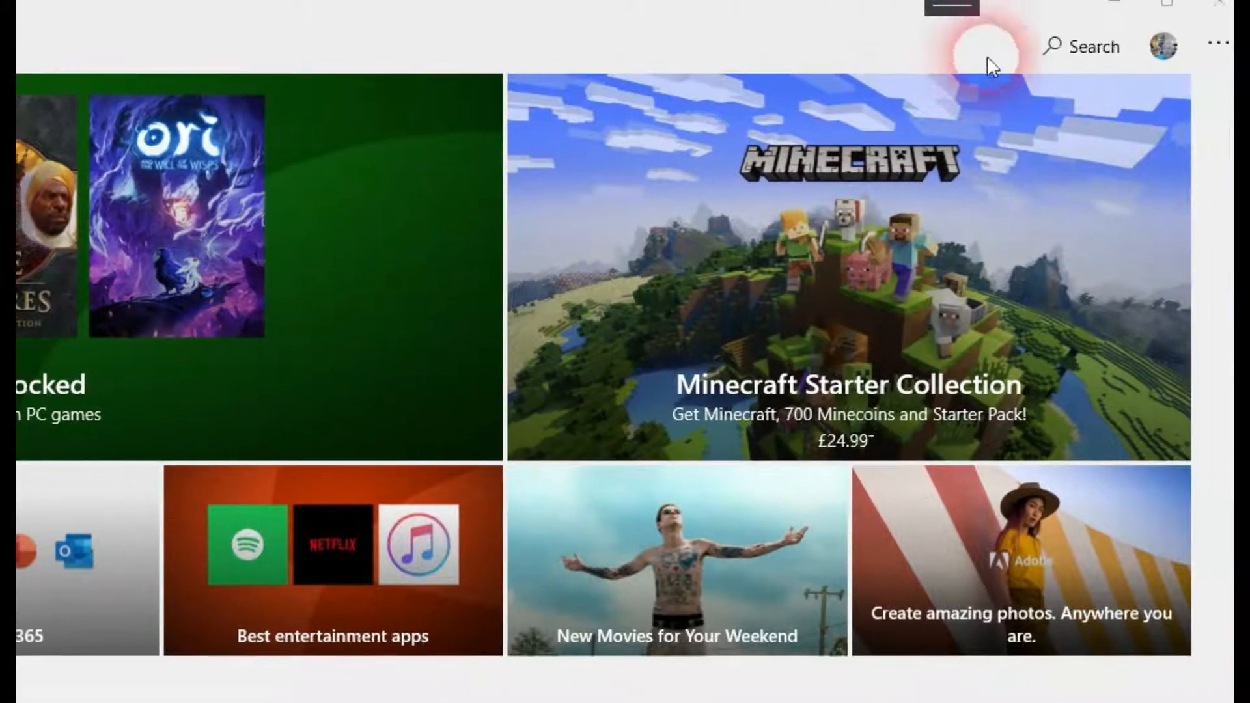
left_click(1061, 50)
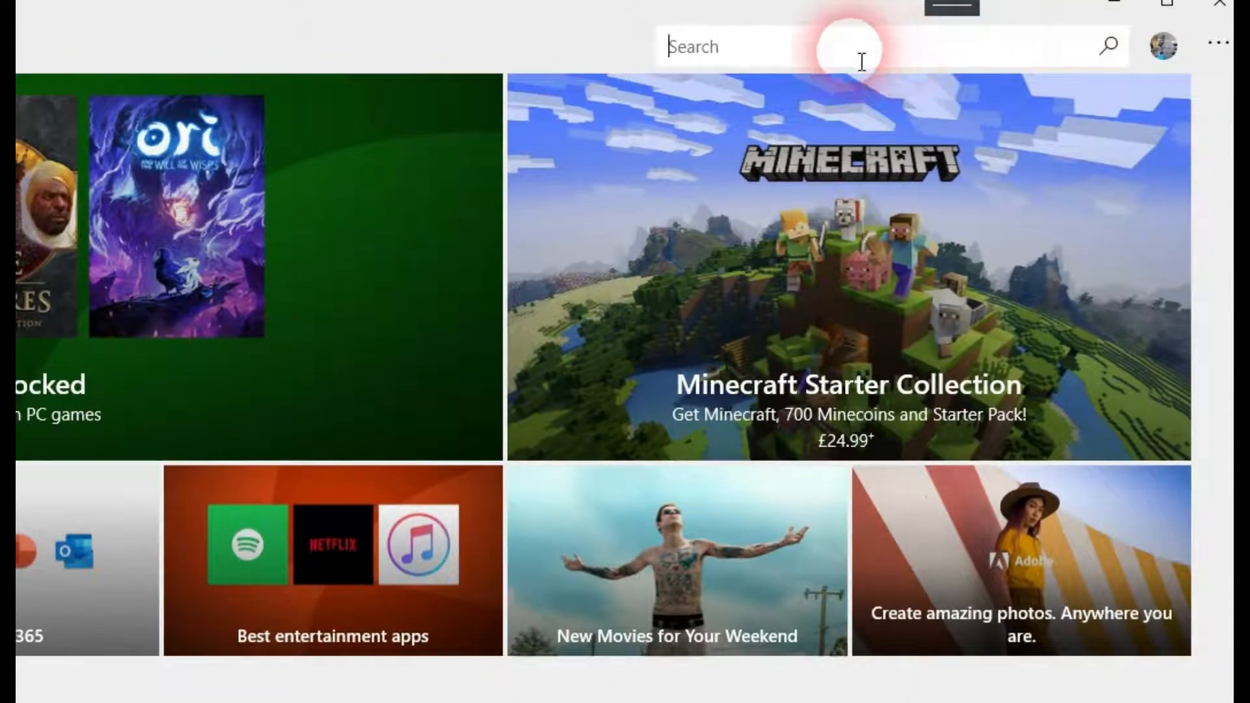
type("alpine")
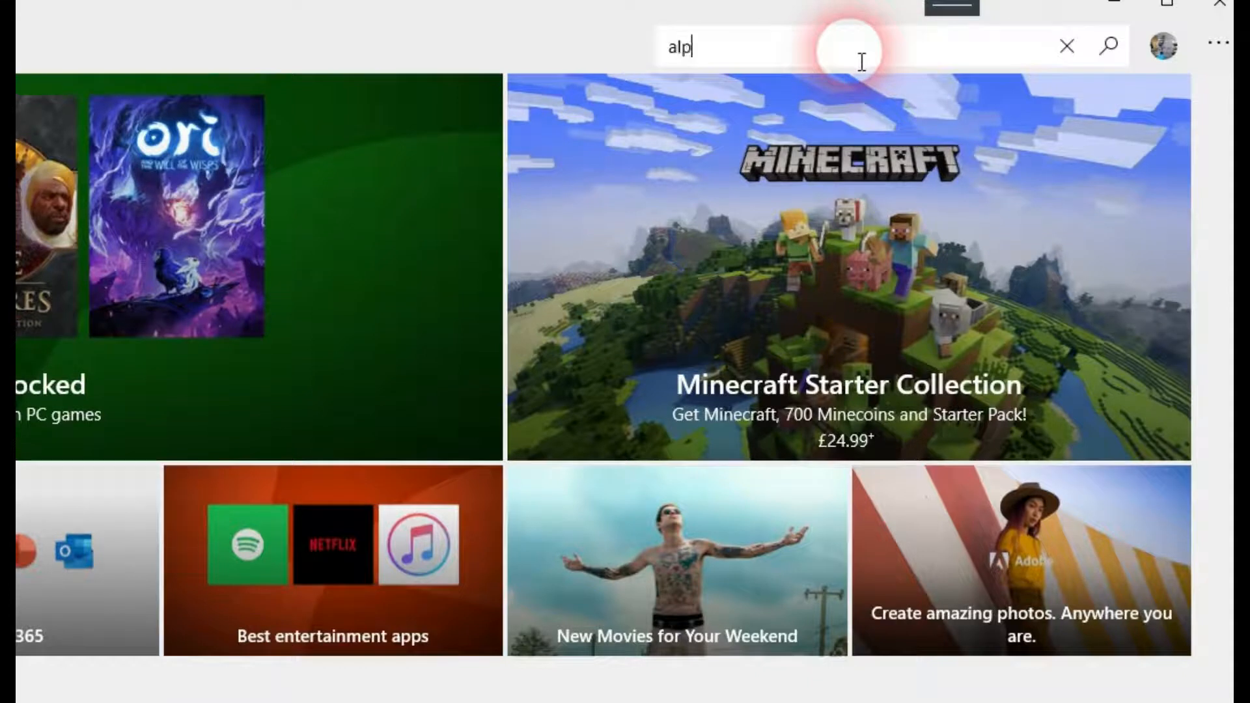
key("BackSpace")
type("e")
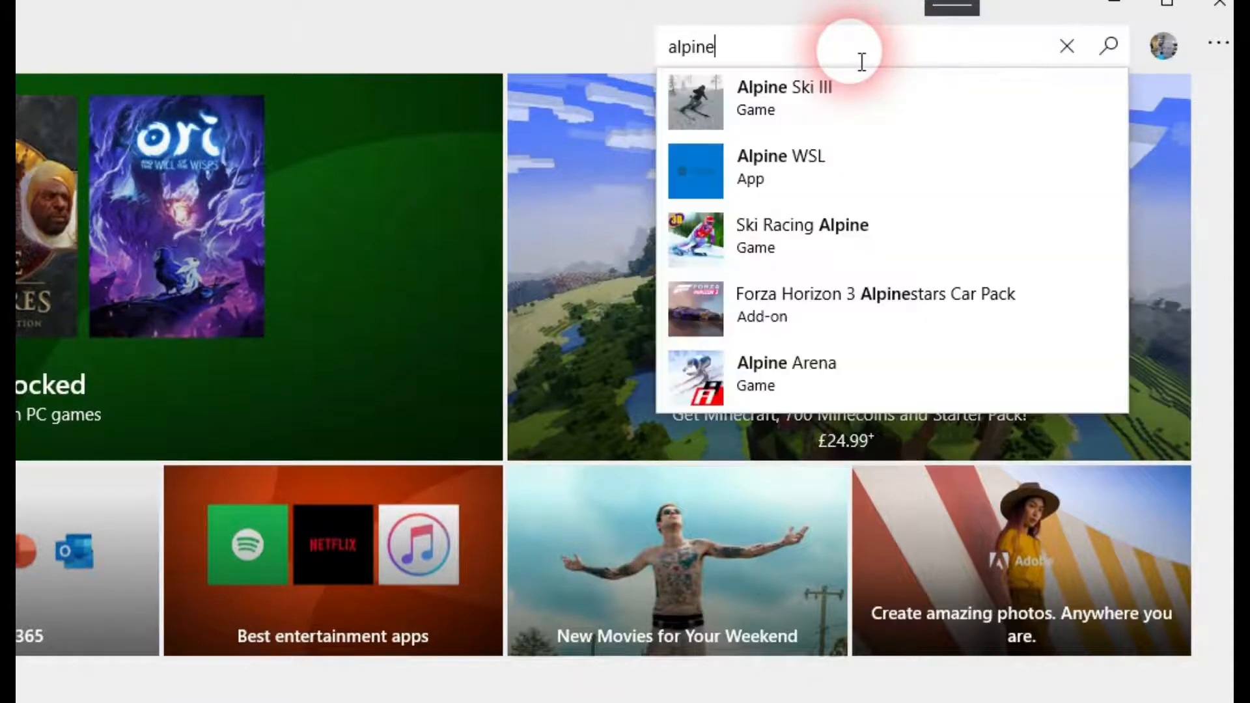
key("Return")
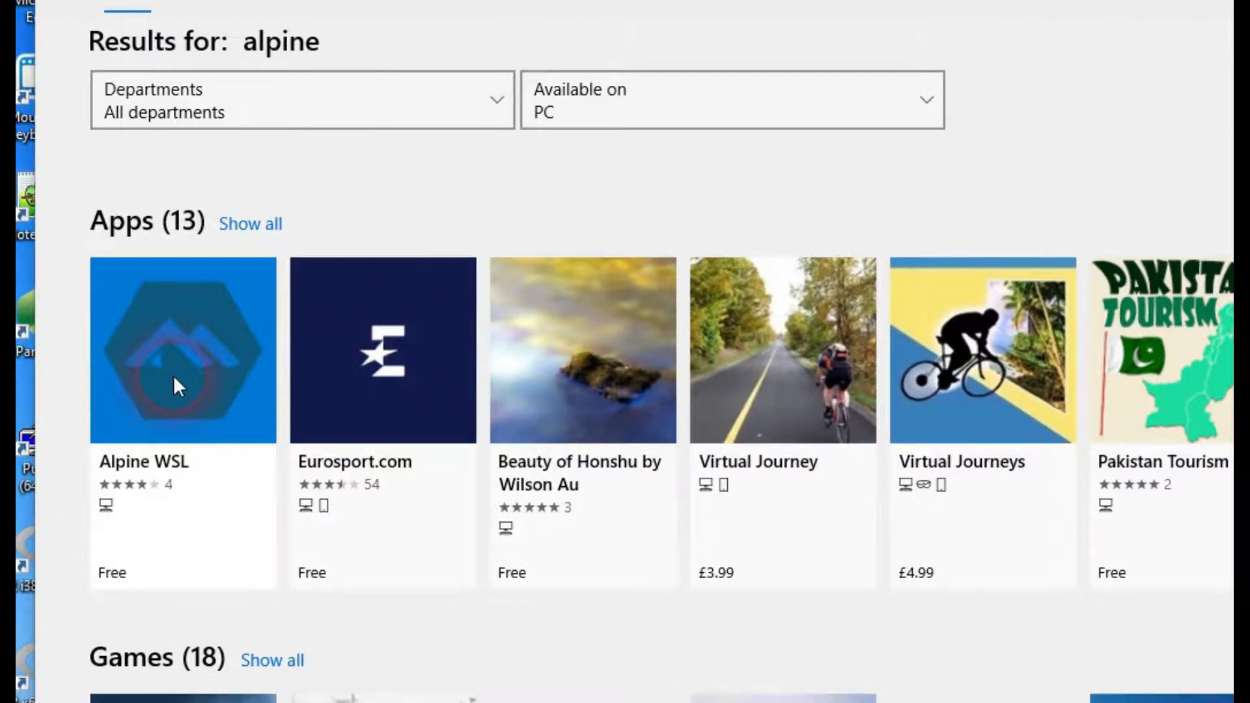
- Install the Alpine WSL app from the search results and launch it
left_click(175, 378)
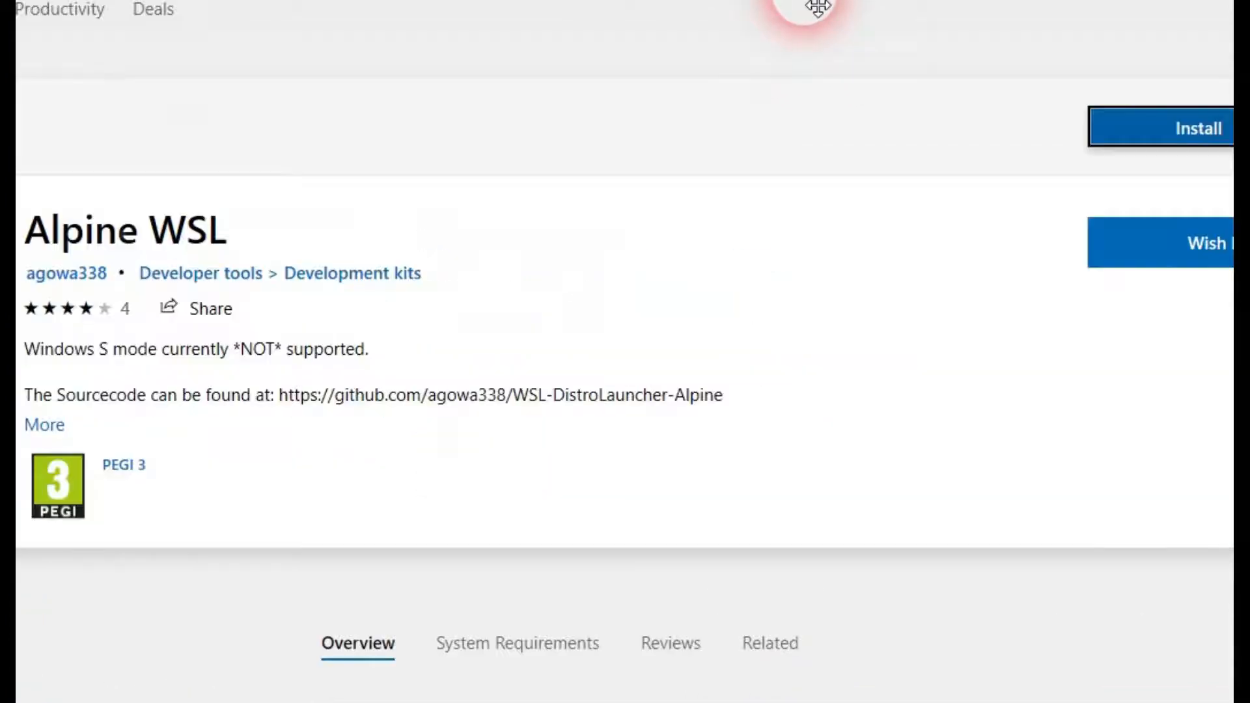
left_click(1122, 126)
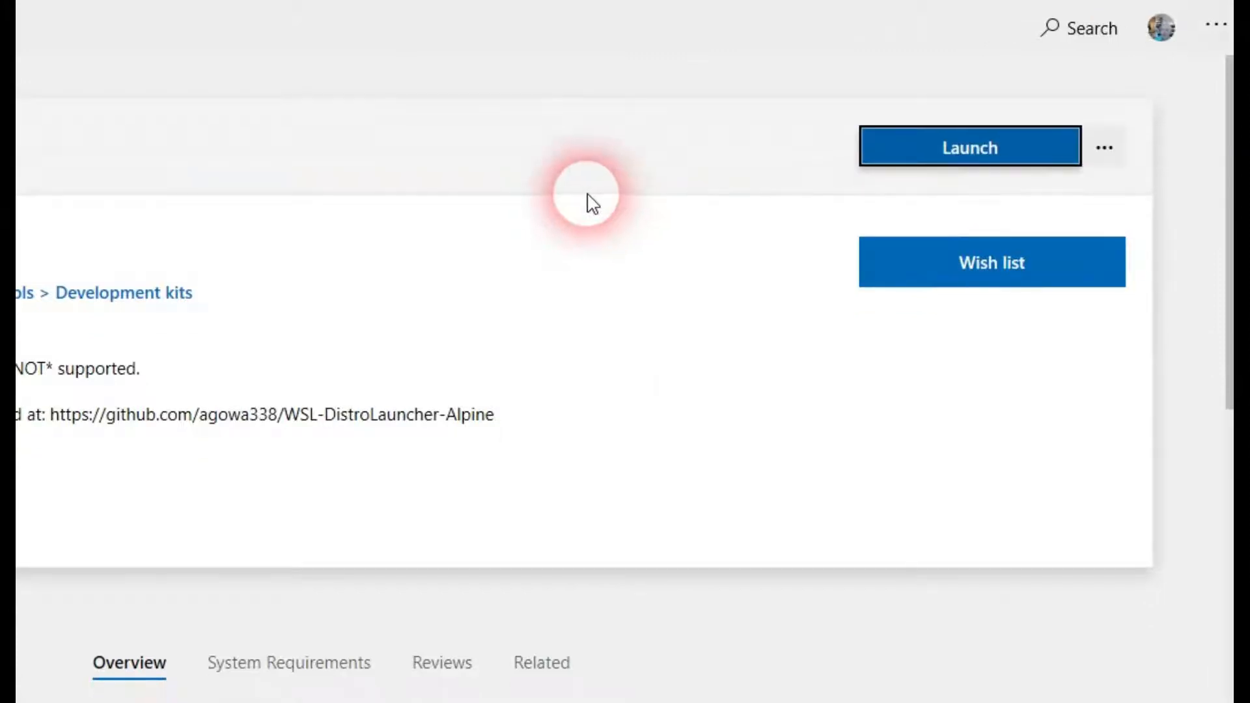
left_click(942, 157)
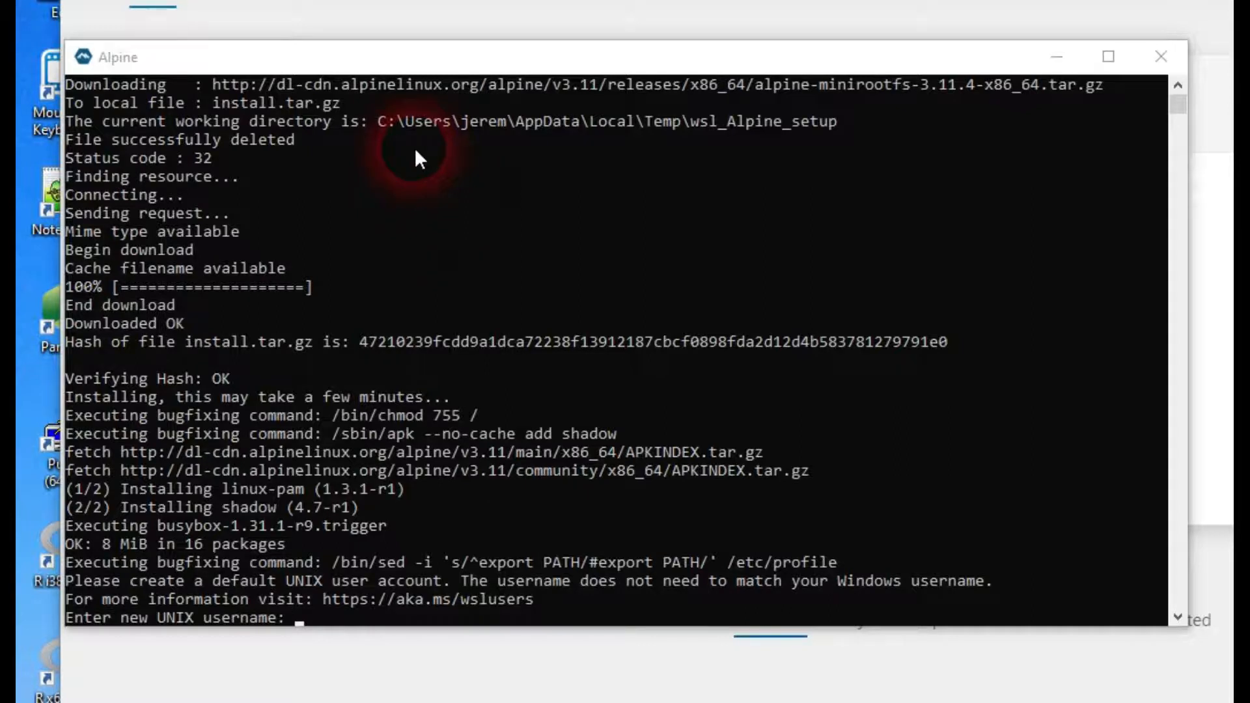
- Create the default UNIX user account in Alpine by entering a username and submitting the new password and its confirmation
left_click(428, 616)
type("j")
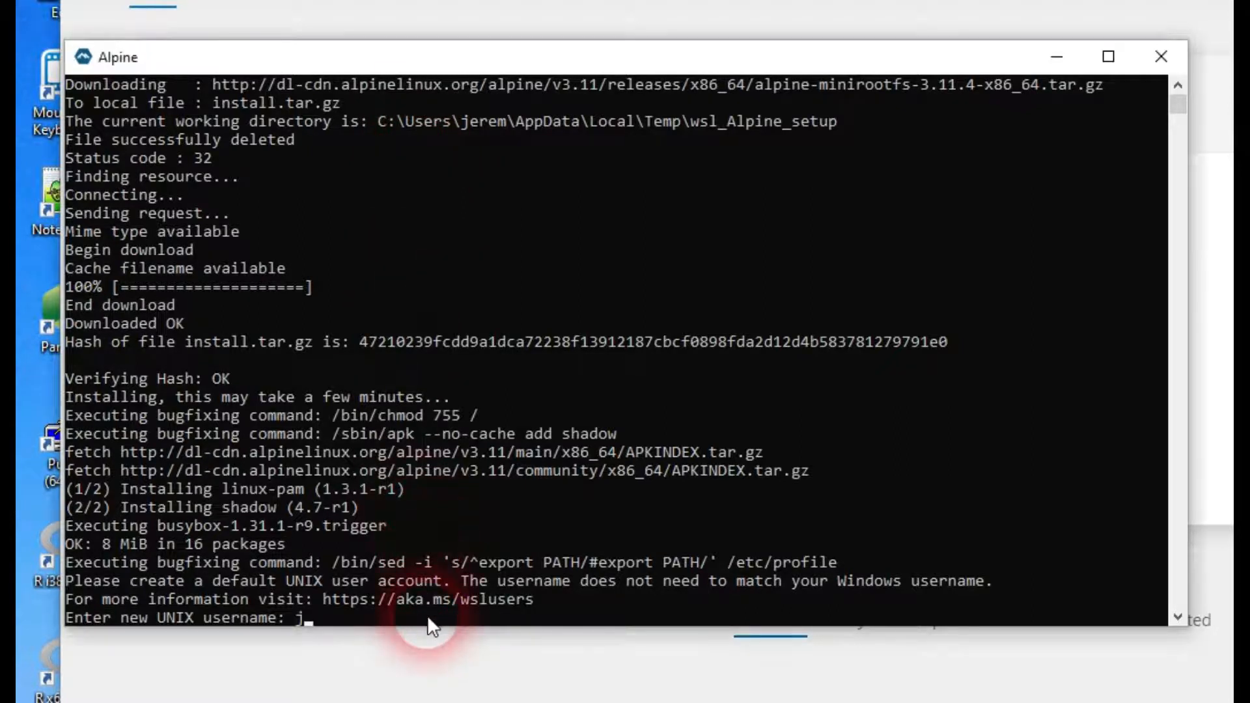
type("eremy")
key("Return")
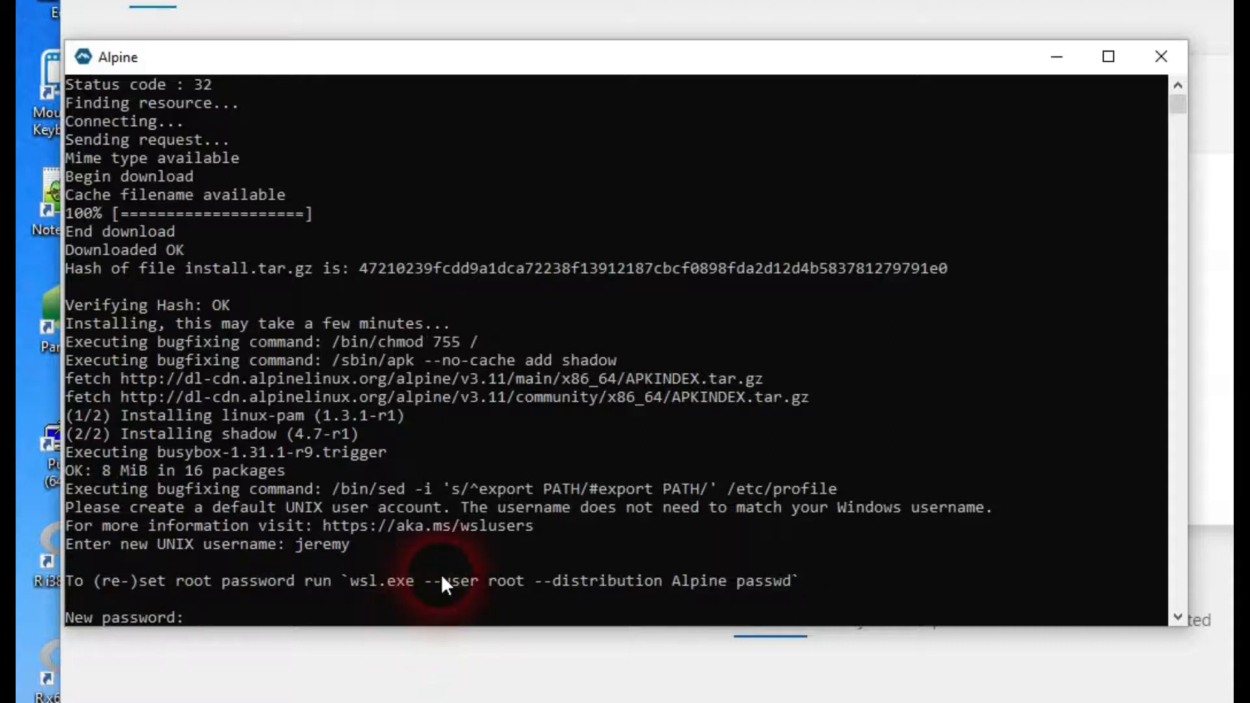
key("Return")
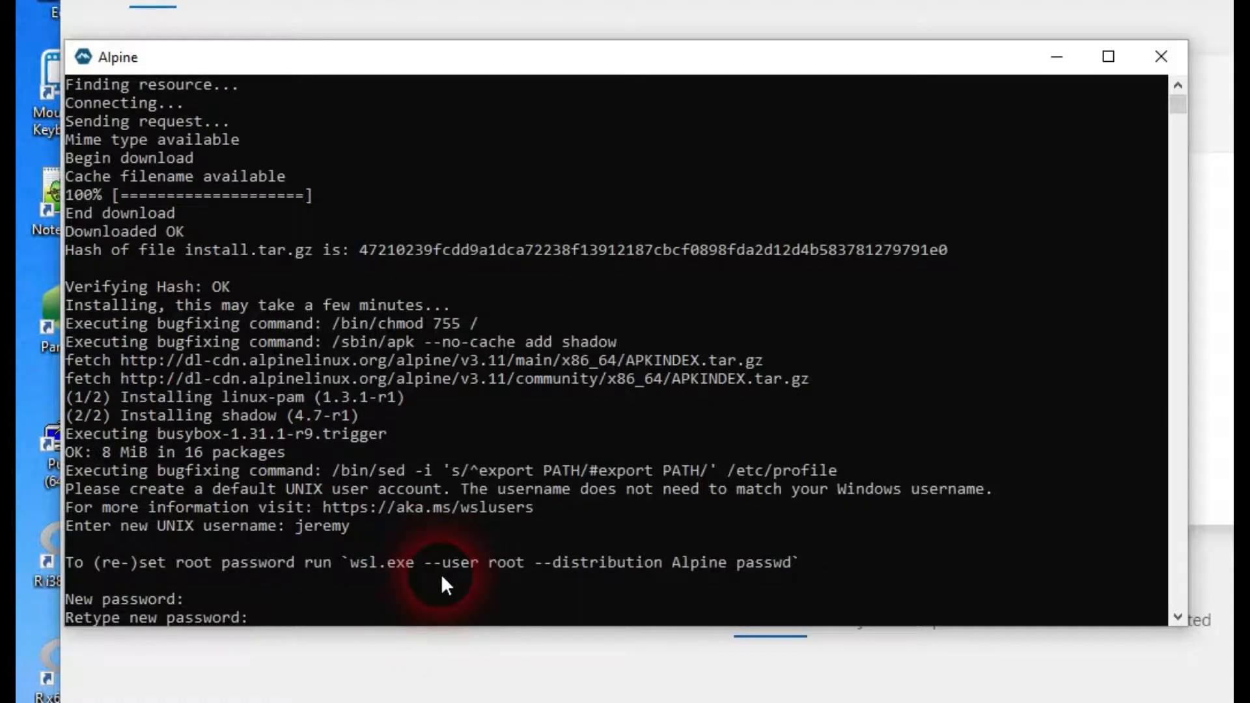
key("Return")
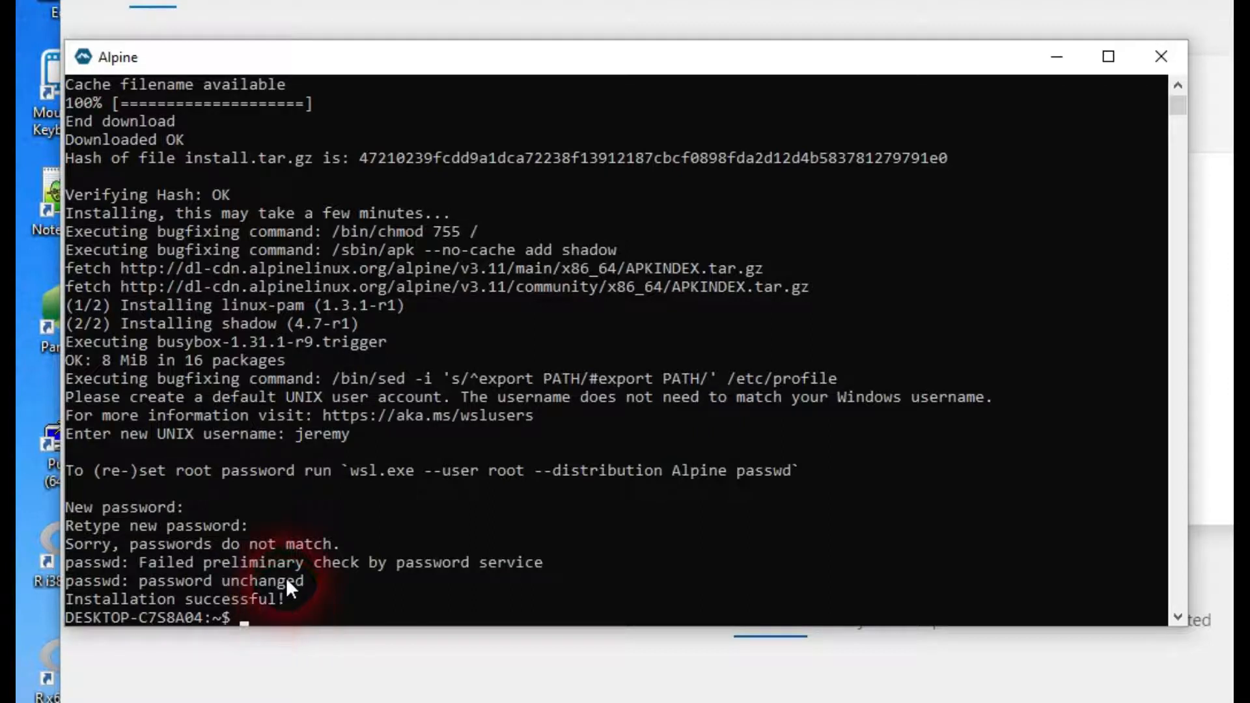
- Exit the Alpine shell and switch to the Install Docker Desktop on Windows page in Chrome
key("ctrl+d")
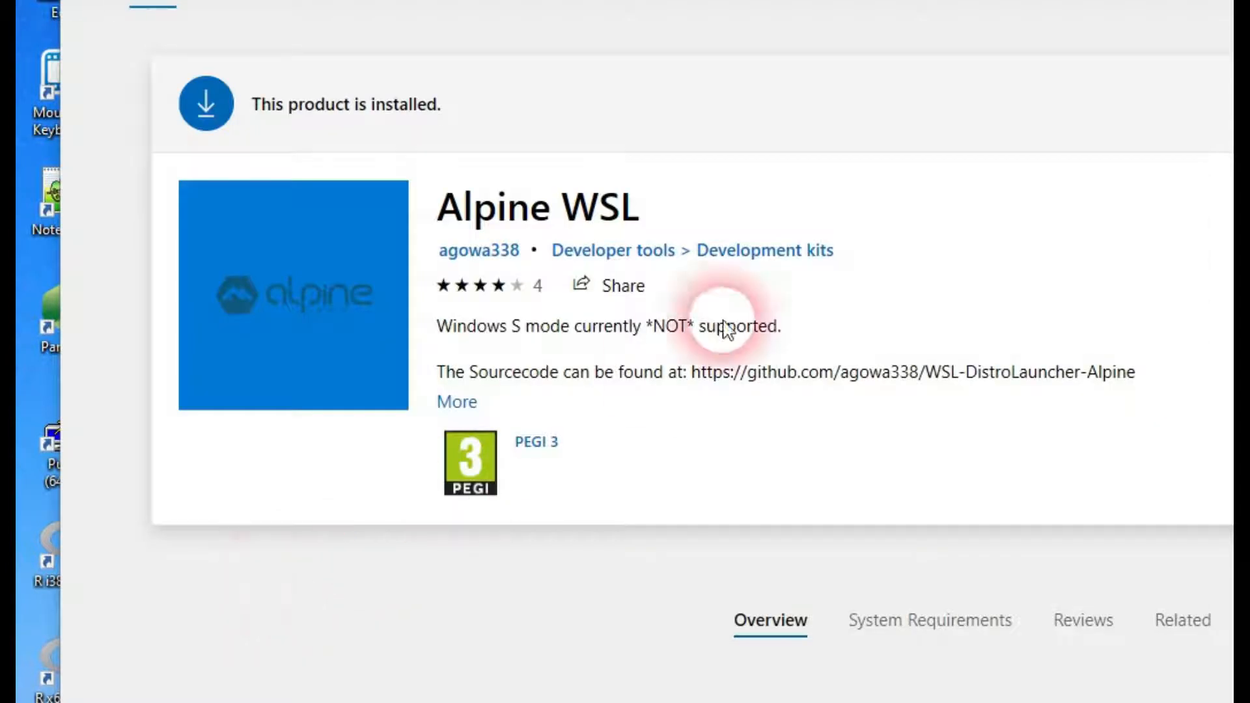
double_click(726, 3)
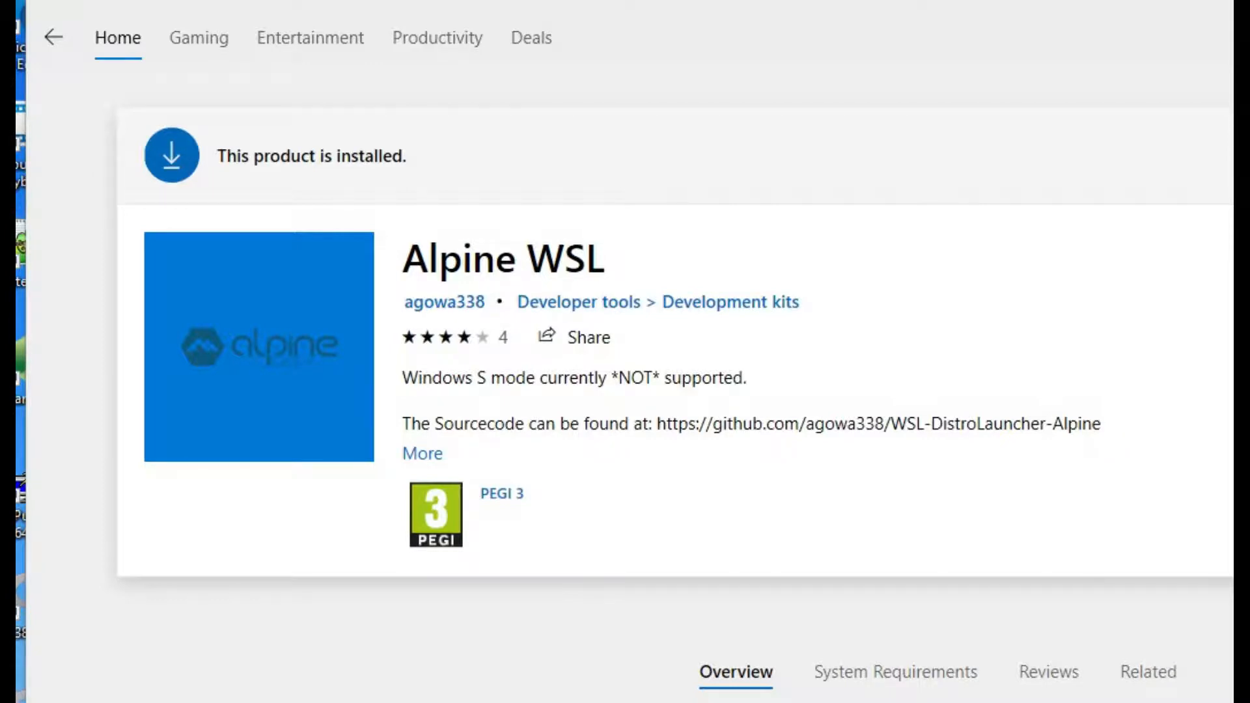
key("alt+Tab")
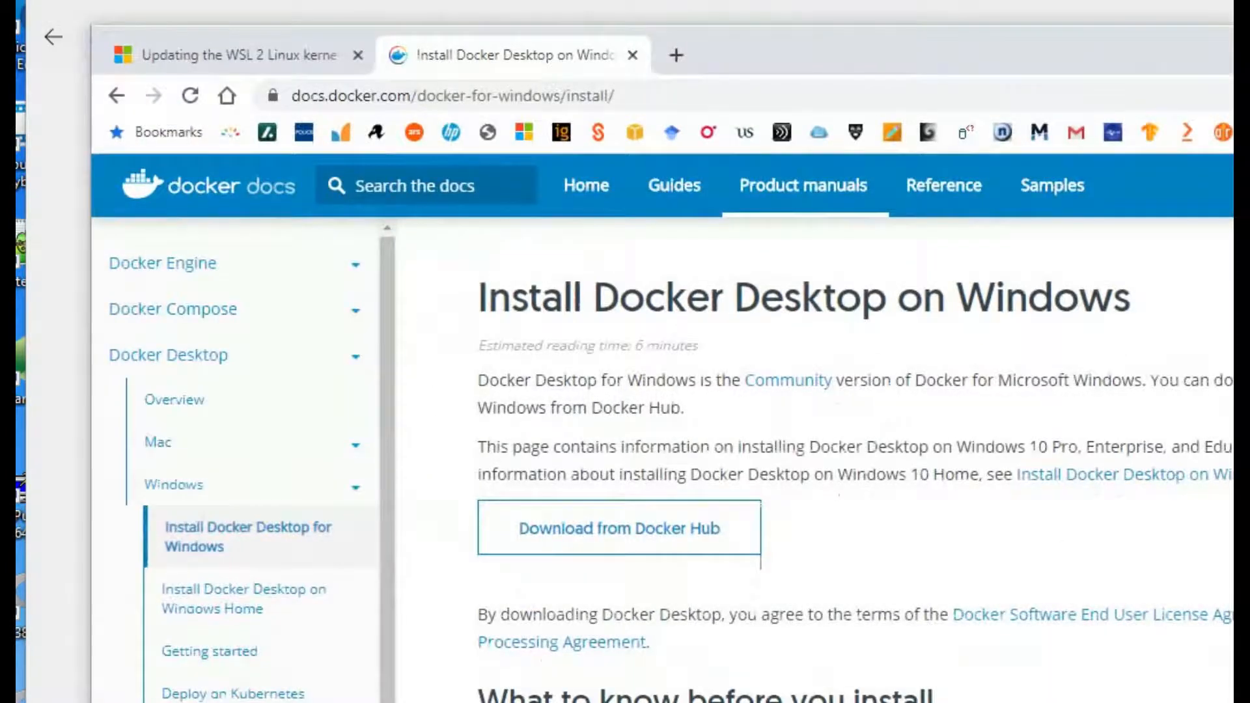
- Show the WSL 2 Linux kernel update page, run the wsl_update_x64 installer from the desktop and finish its setup wizard
left_click(237, 56)
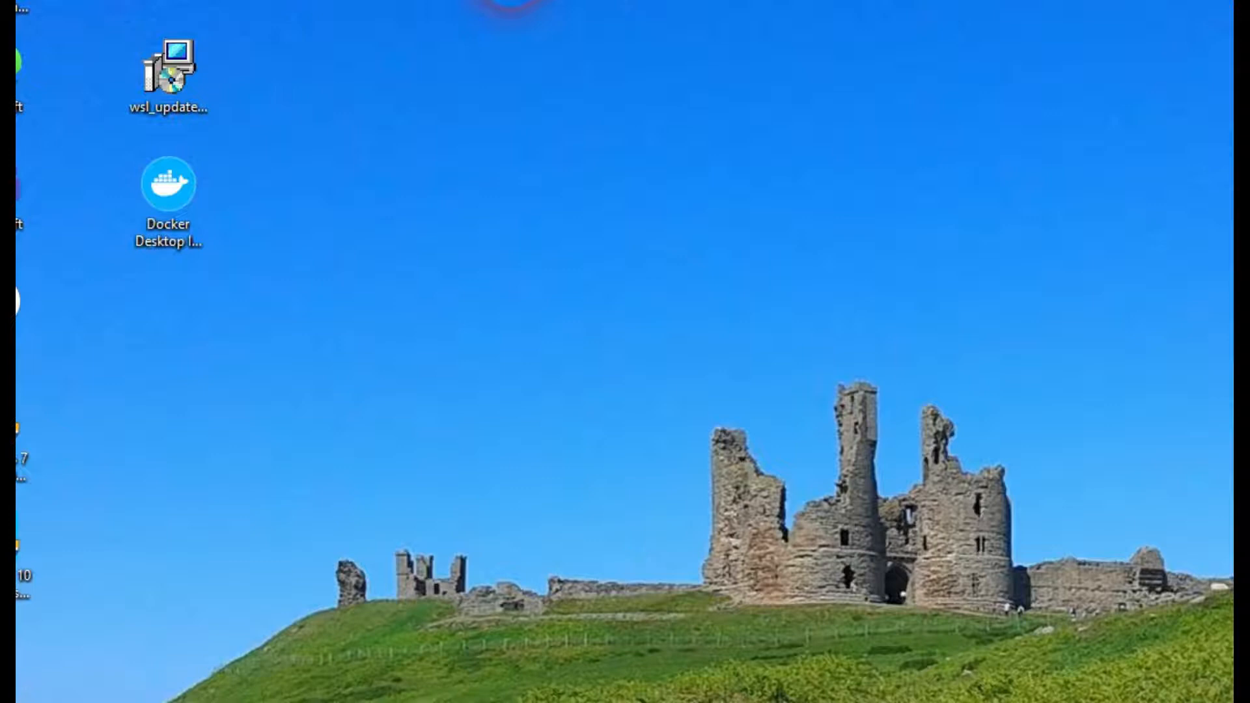
left_click(152, 88)
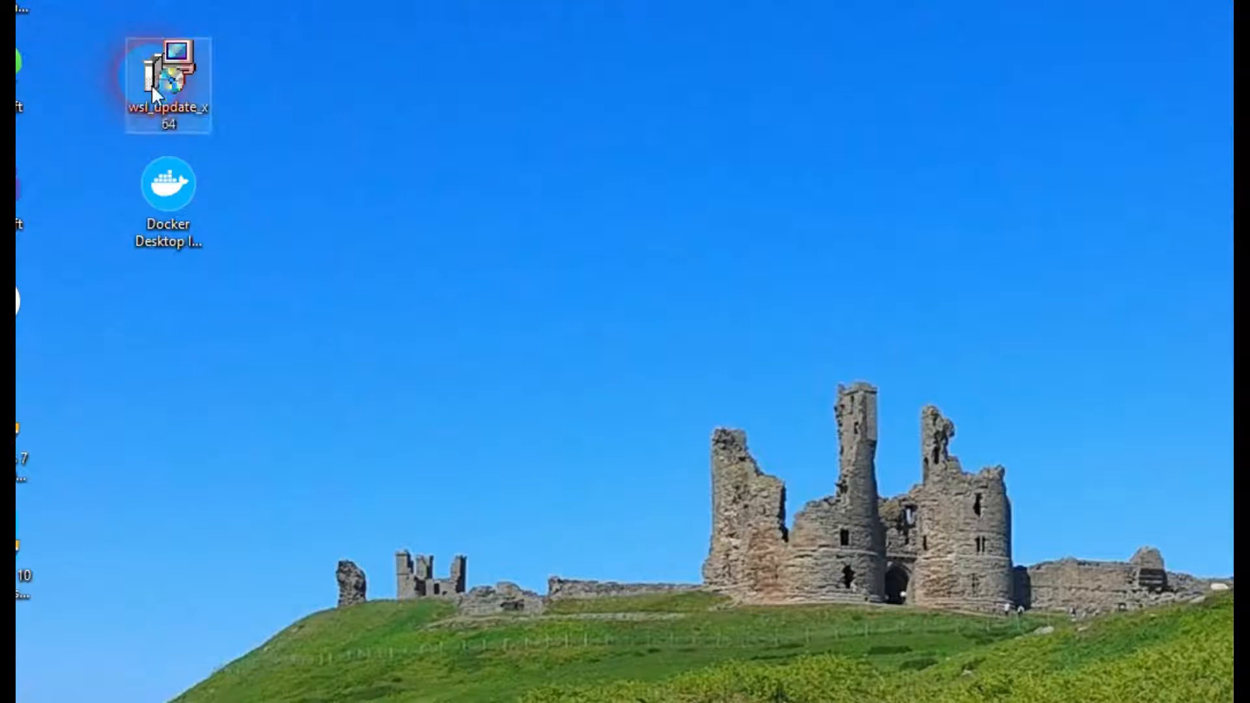
double_click(151, 84)
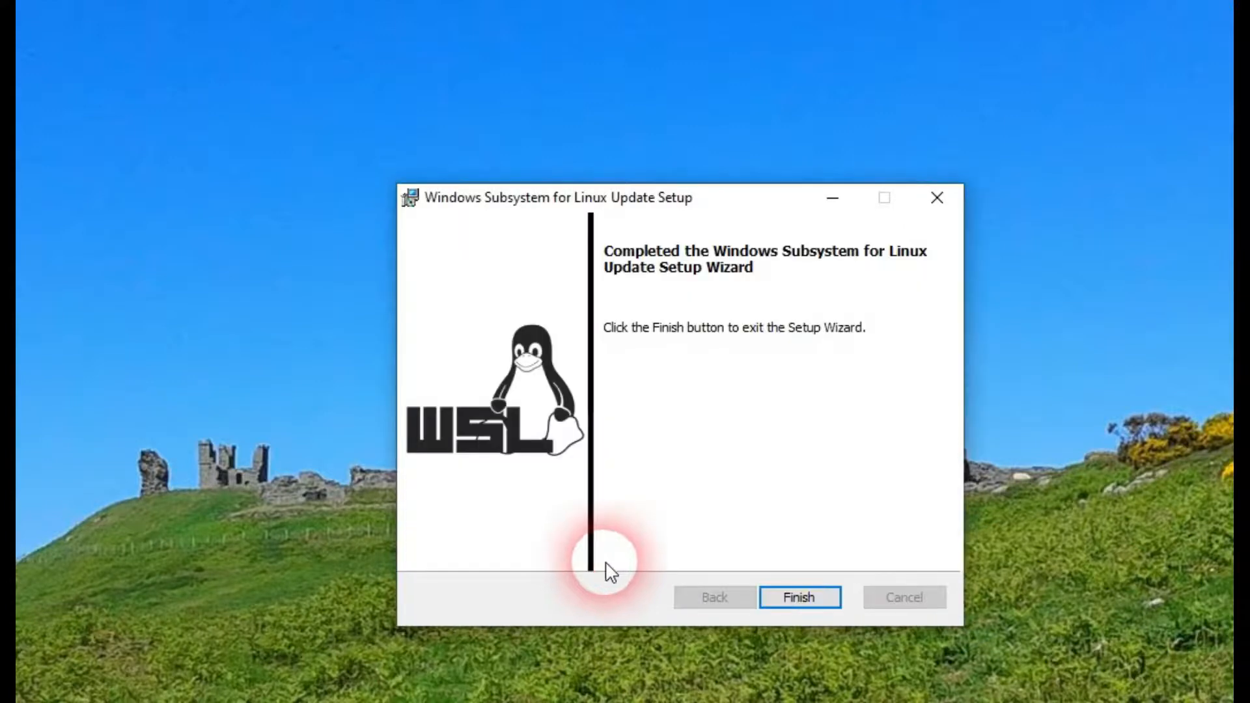
left_click(800, 599)
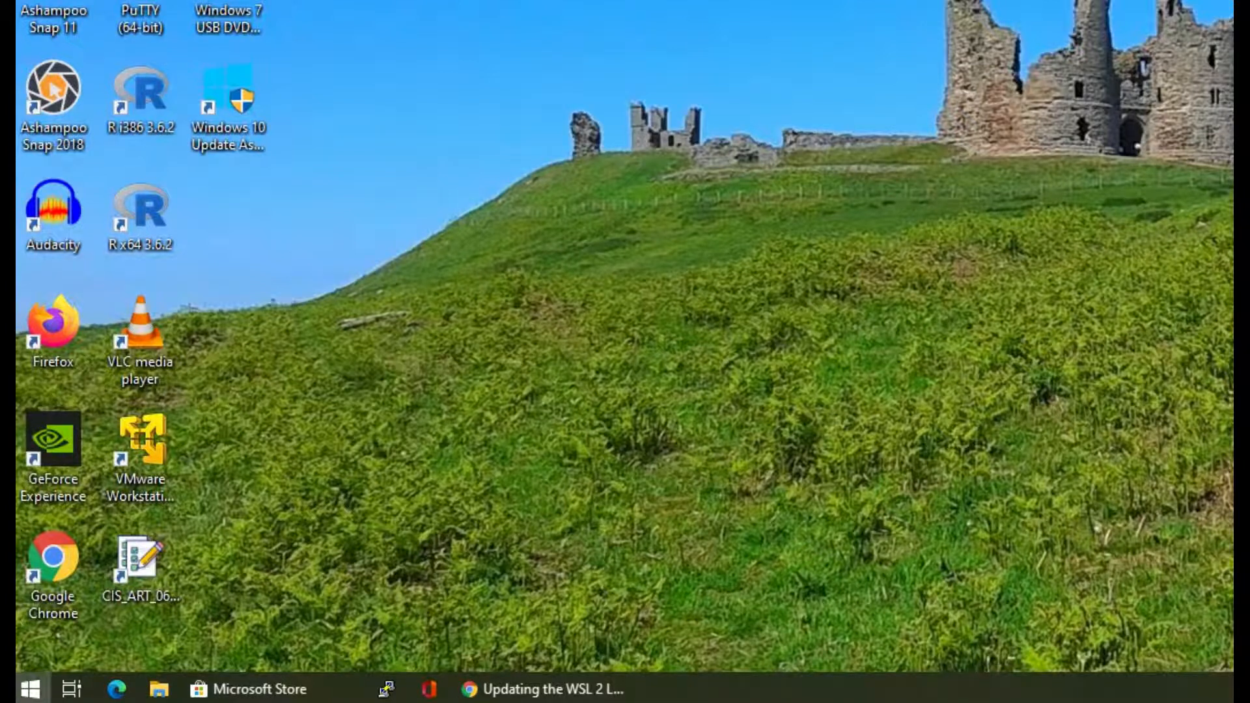
- Open Windows PowerShell as administrator and run "wsl --set-default-version 2" to make WSL 2 the default
left_click(30, 689)
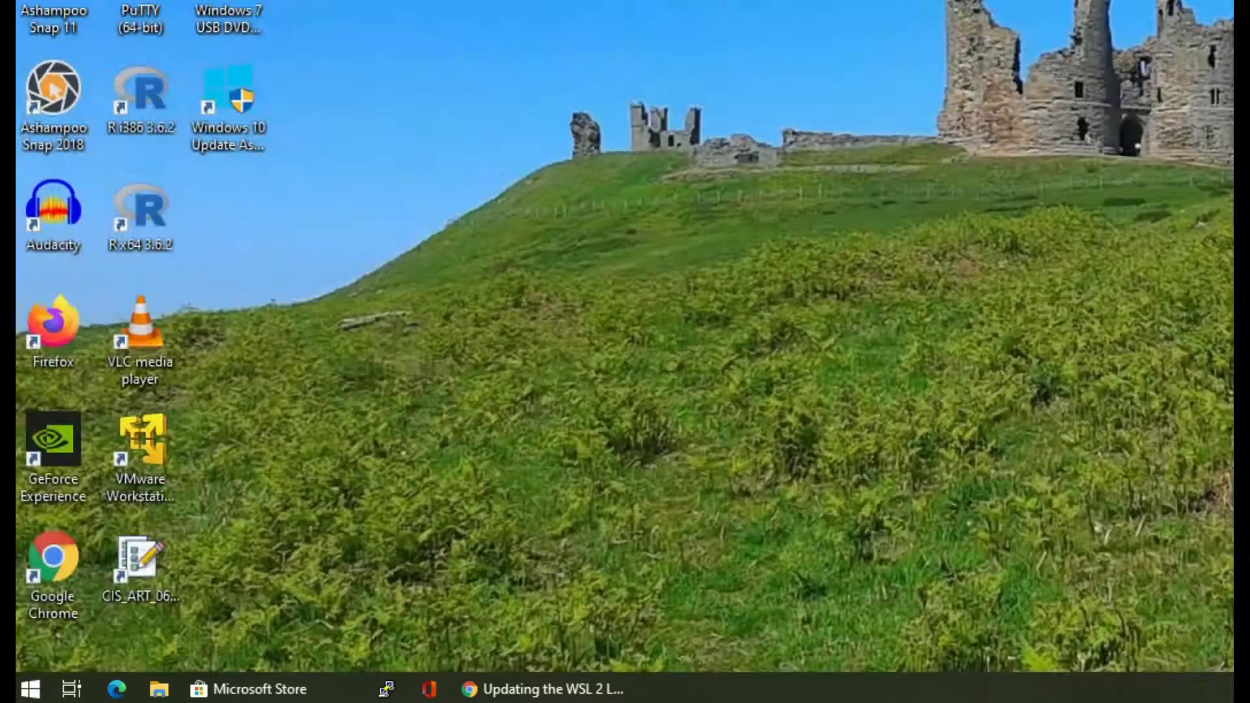
left_click(30, 689)
key("super+x")
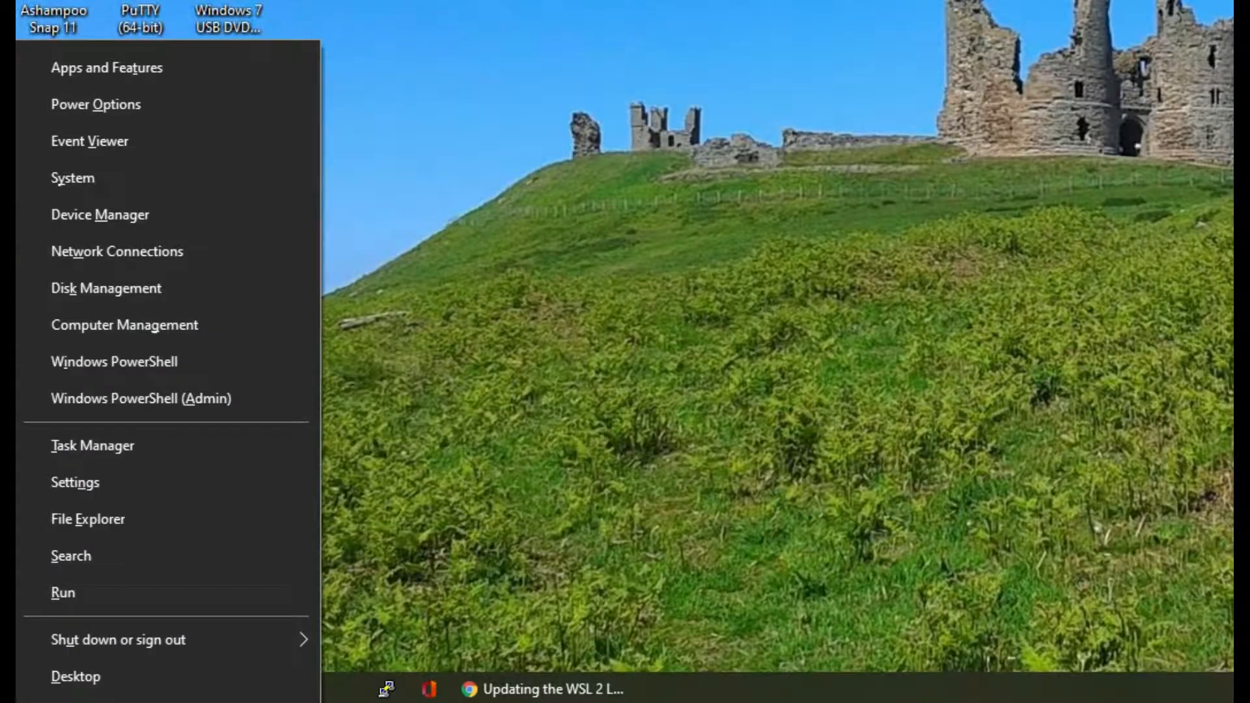
left_click(190, 397)
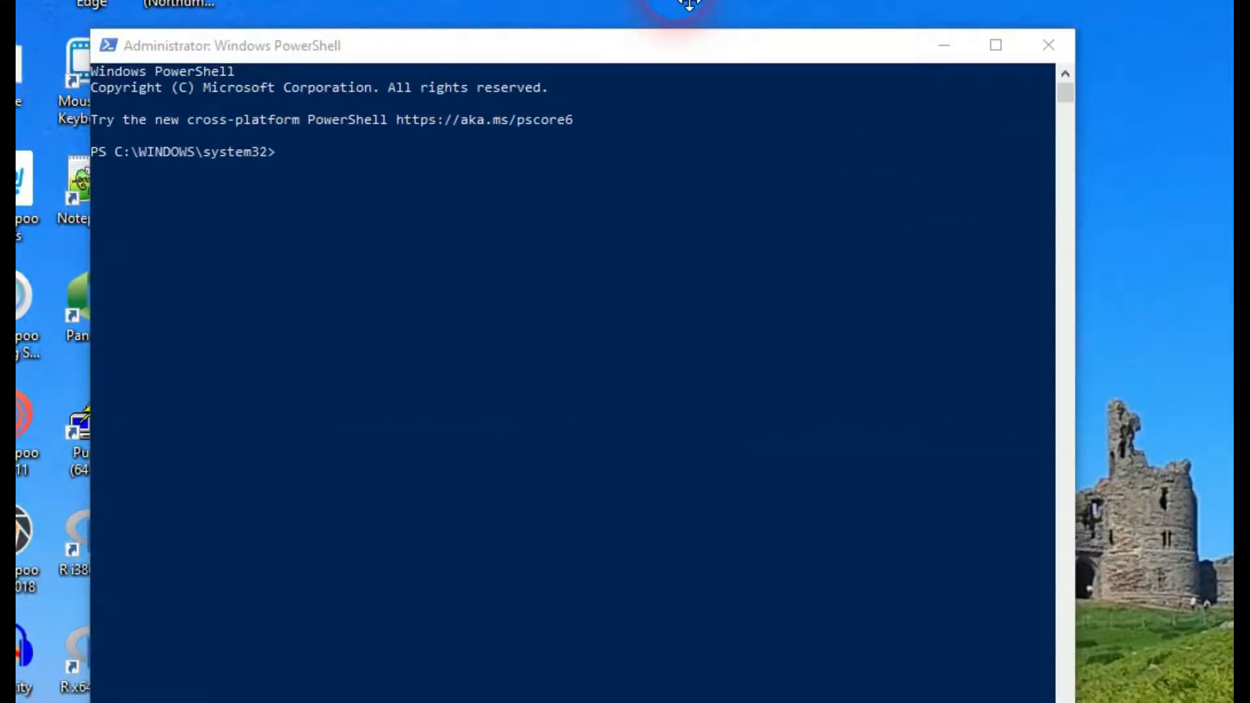
left_click(474, 162)
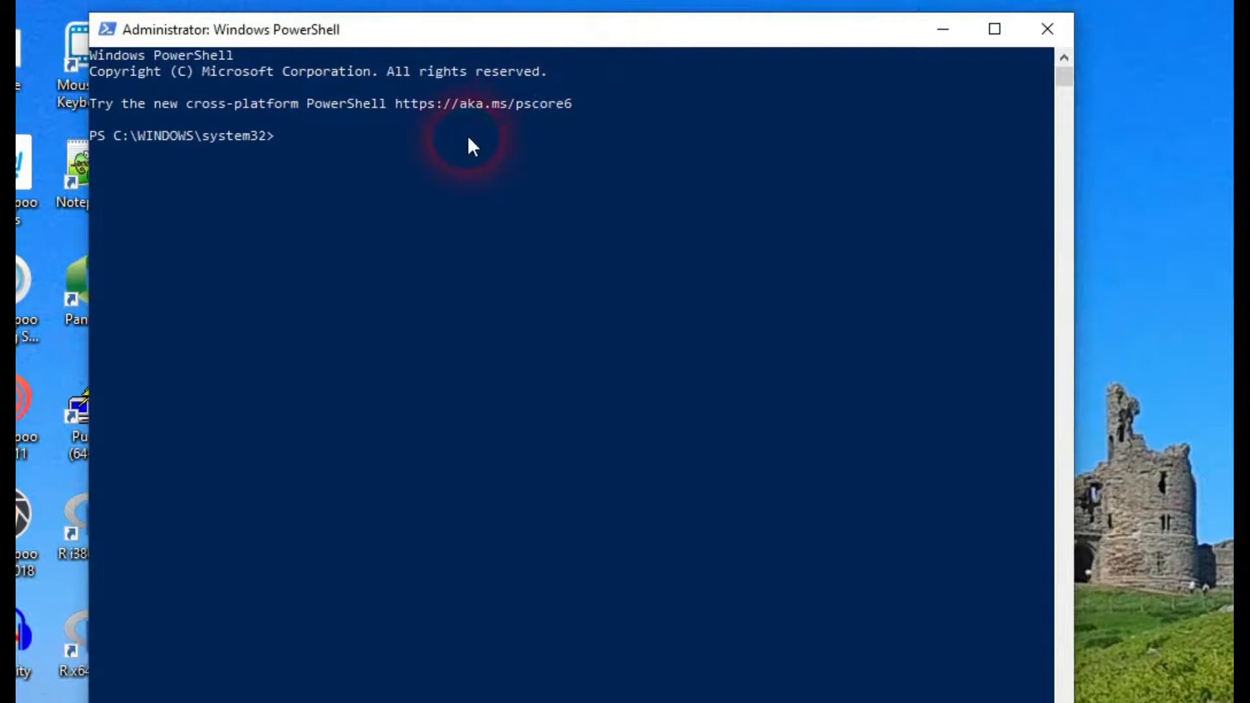
type("wsl --set-default-version 2")
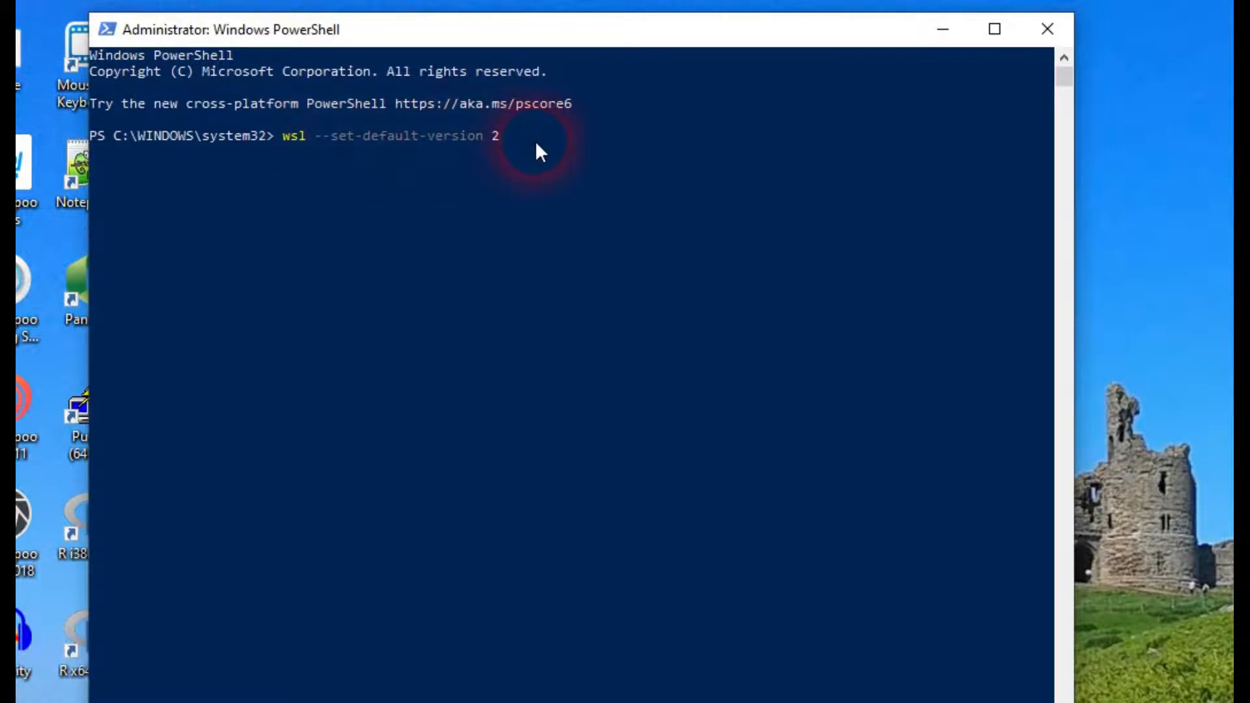
key("Return")
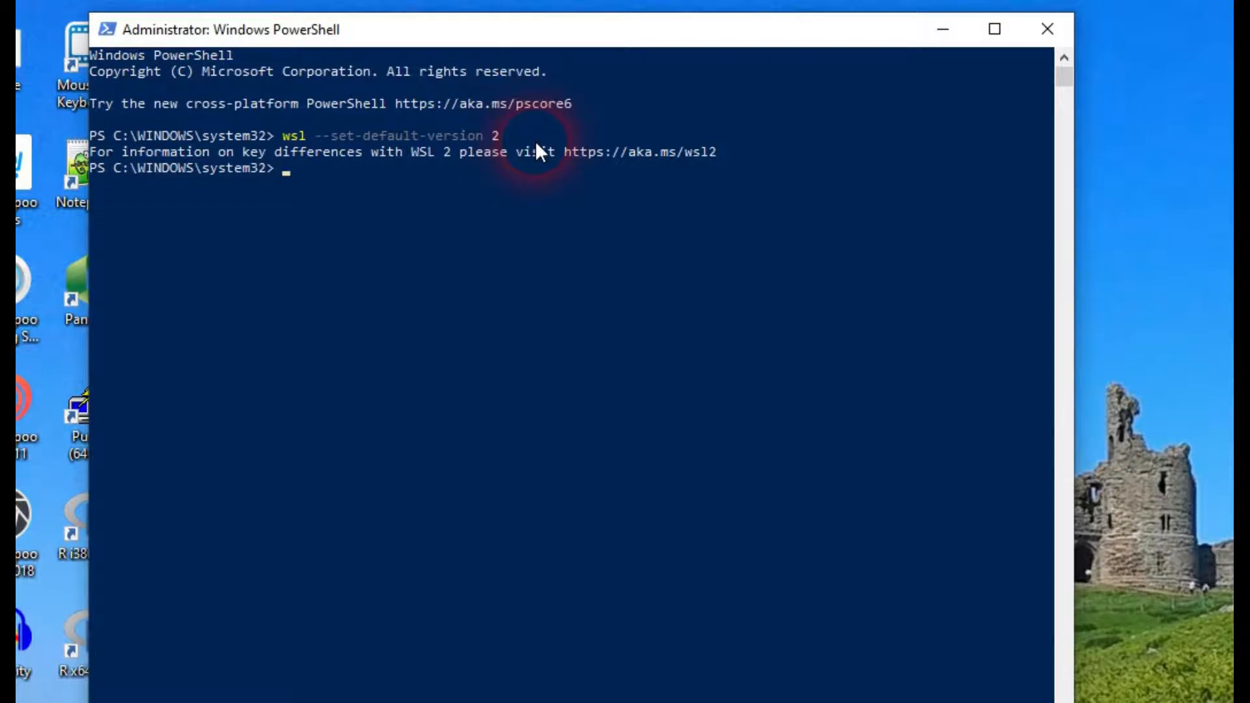
key("super")
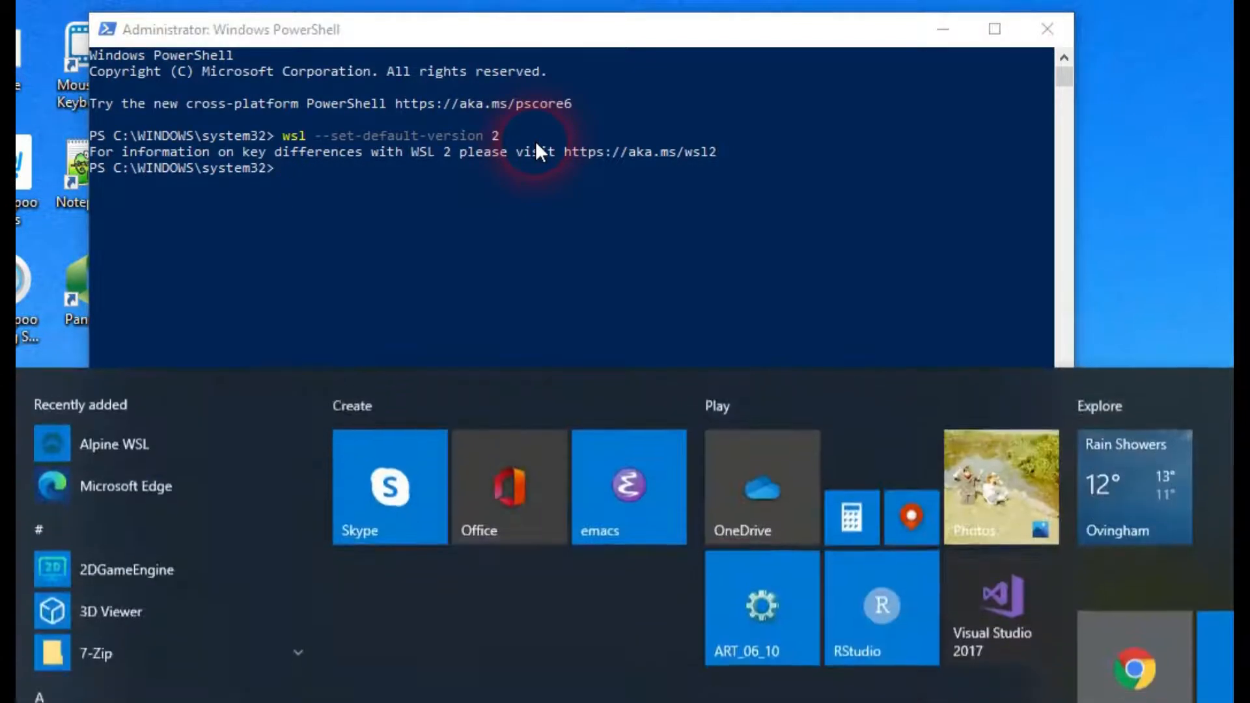
key("super")
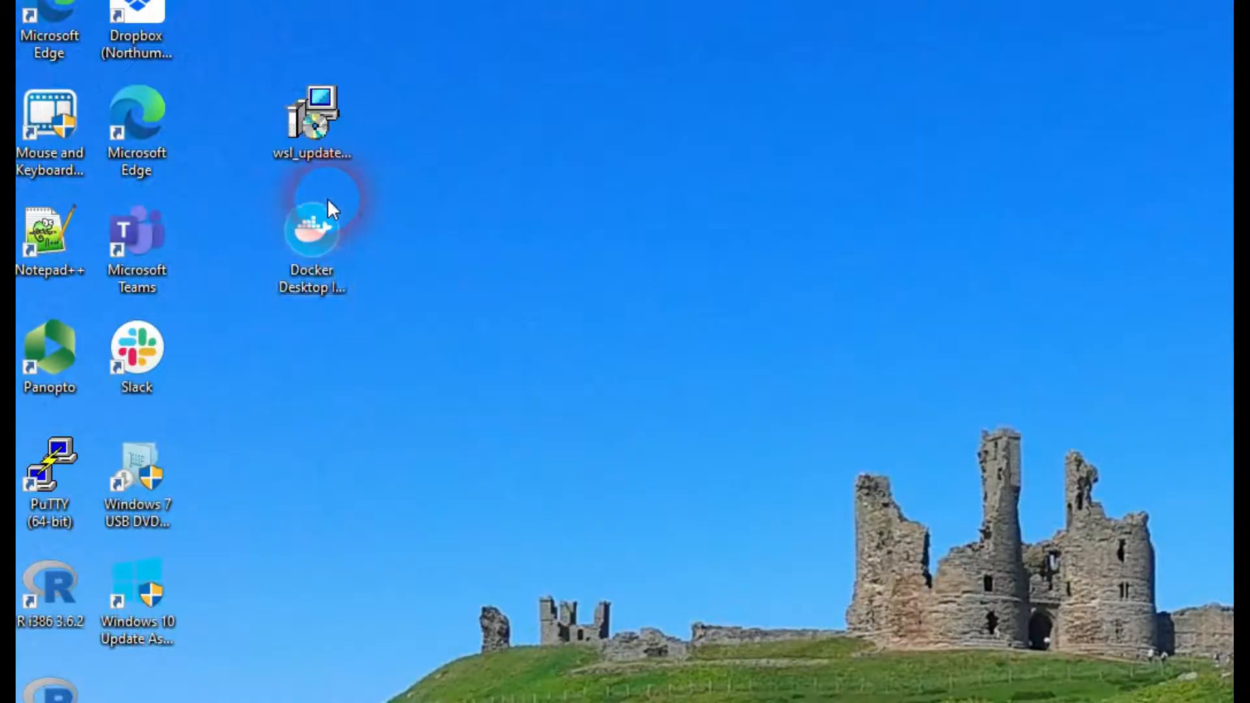
- Run the Docker Desktop installer from the desktop, keeping "Enable WSL 2 Windows Features" and "Add shortcut to desktop" enabled
left_click(321, 226)
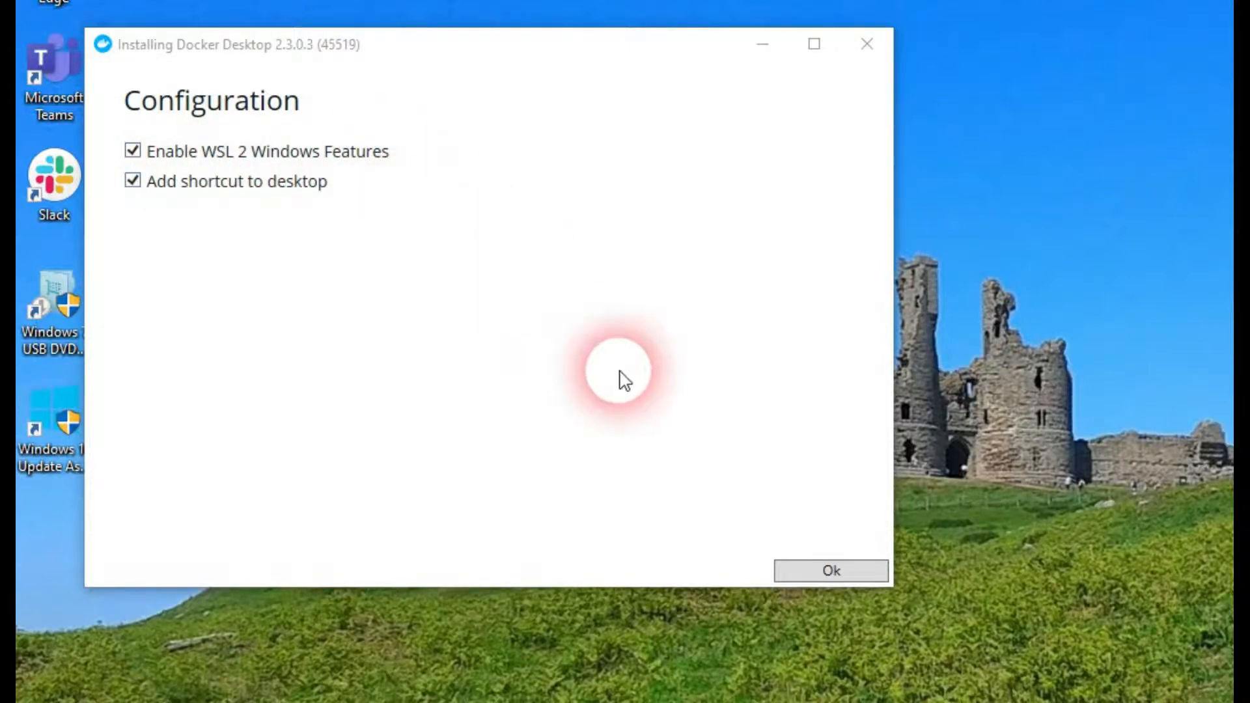
left_click(832, 571)
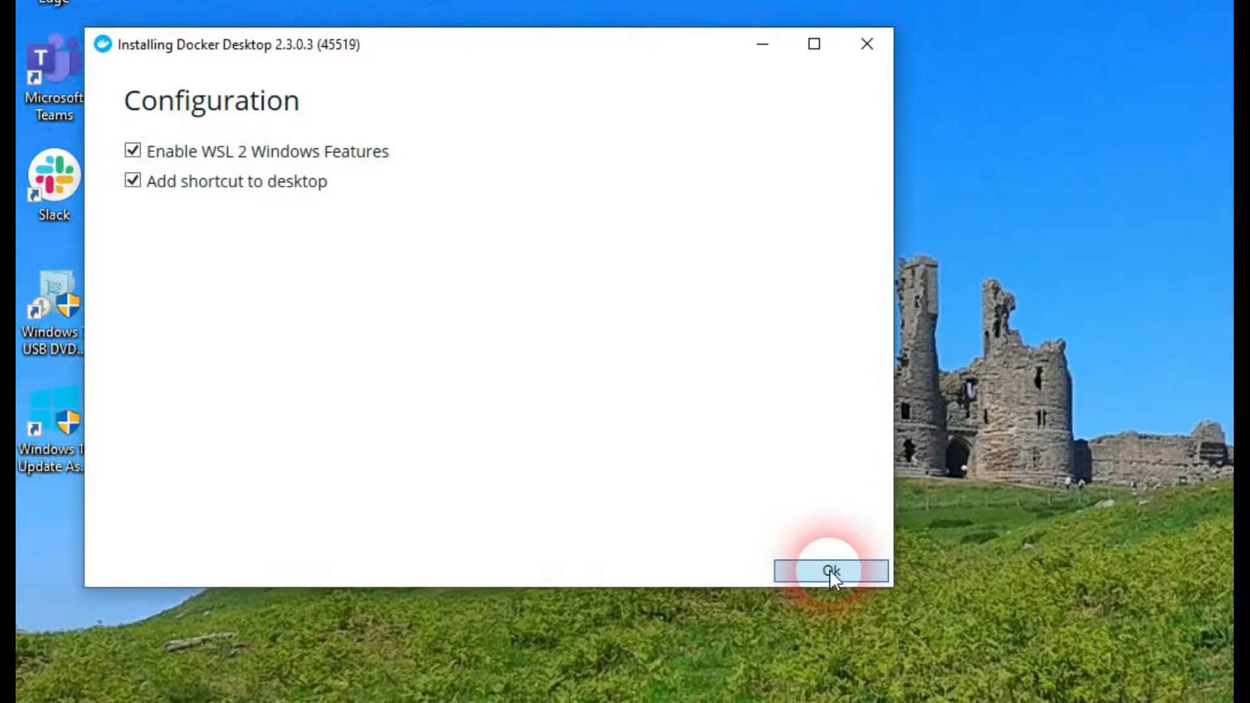
left_click(831, 571)
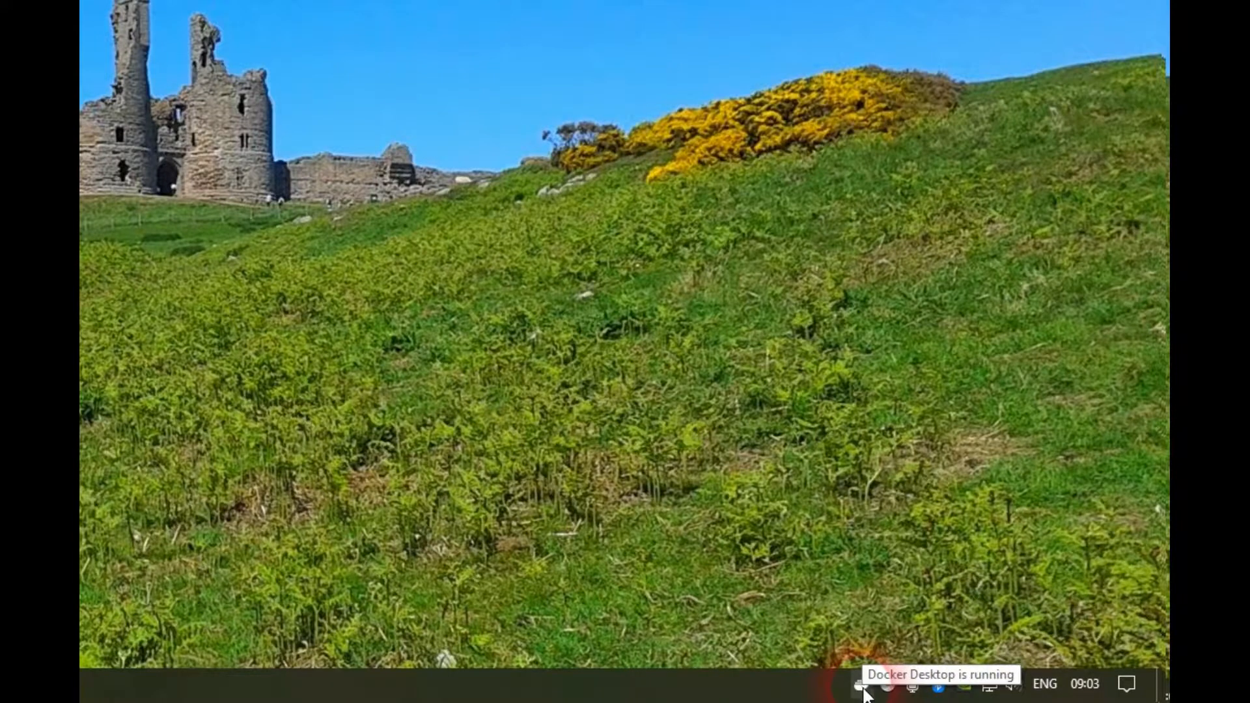
- Open the Docker Desktop Dashboard and copy the suggested getting-started container command
right_click(862, 687)
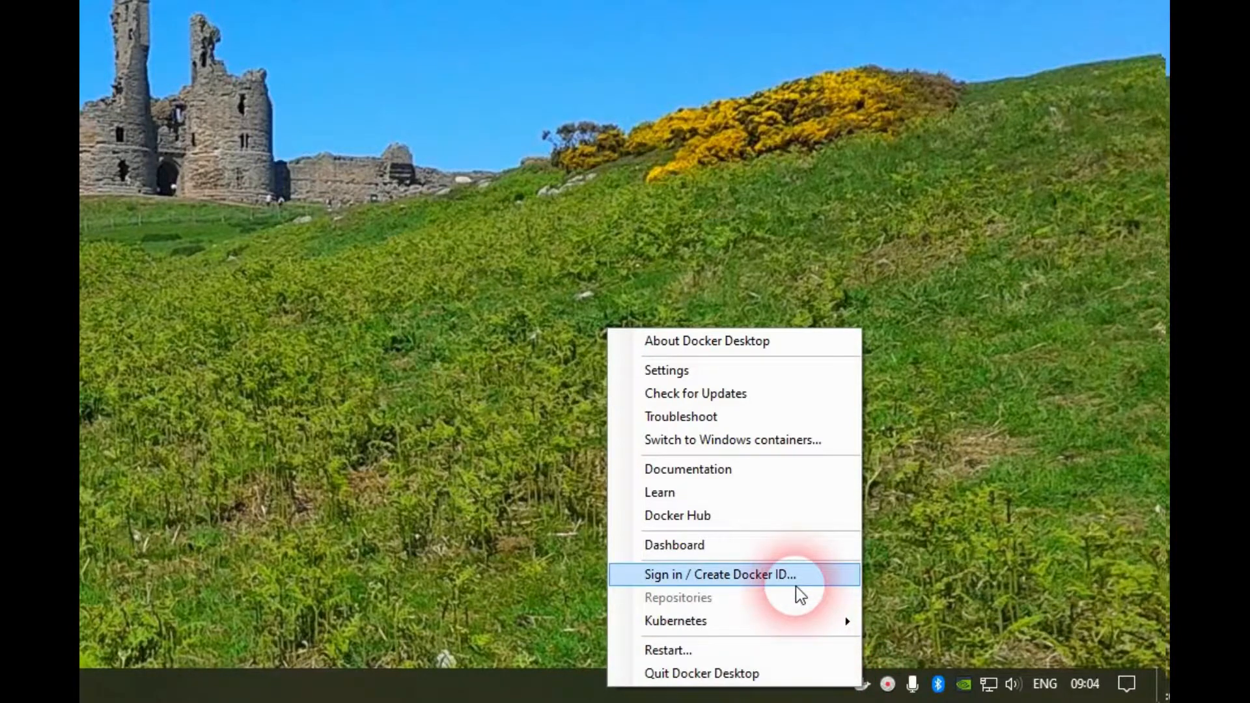
left_click(715, 553)
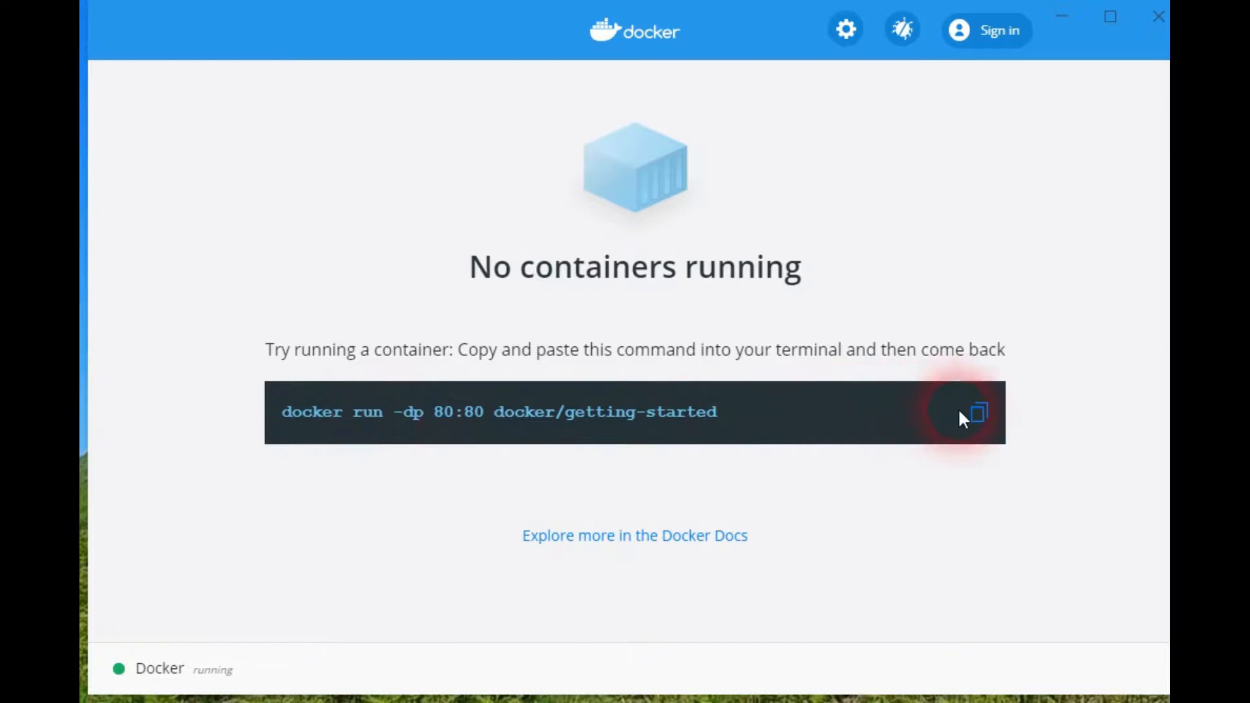
left_click(980, 414)
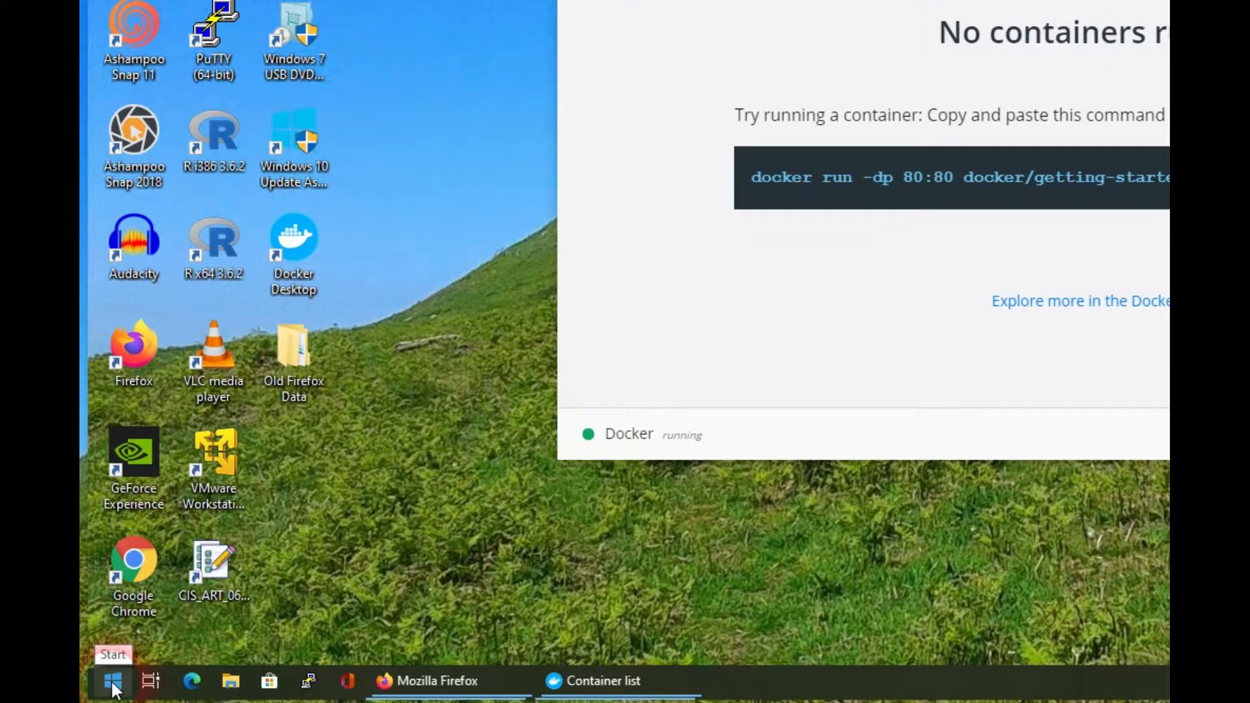
- Open a regular Windows PowerShell window and run the copied command "docker run -dp 80:80 docker/getting-started"
right_click(112, 684)
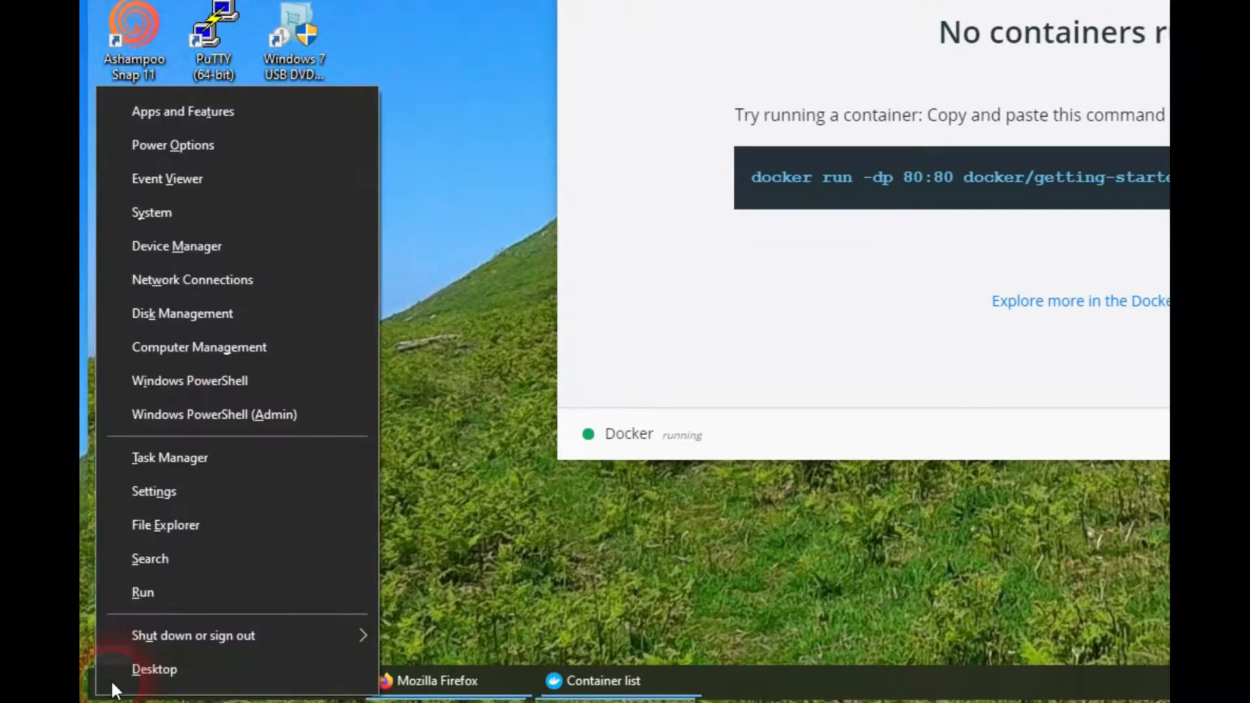
left_click(229, 381)
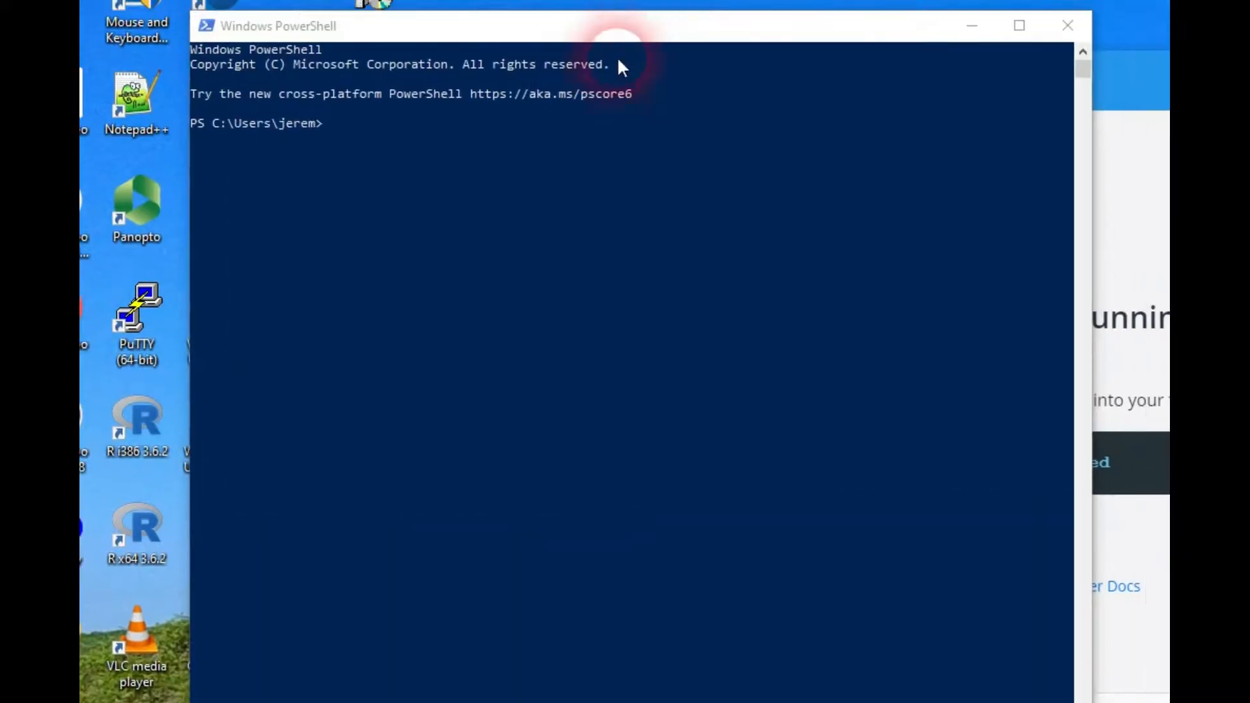
left_click(591, 126)
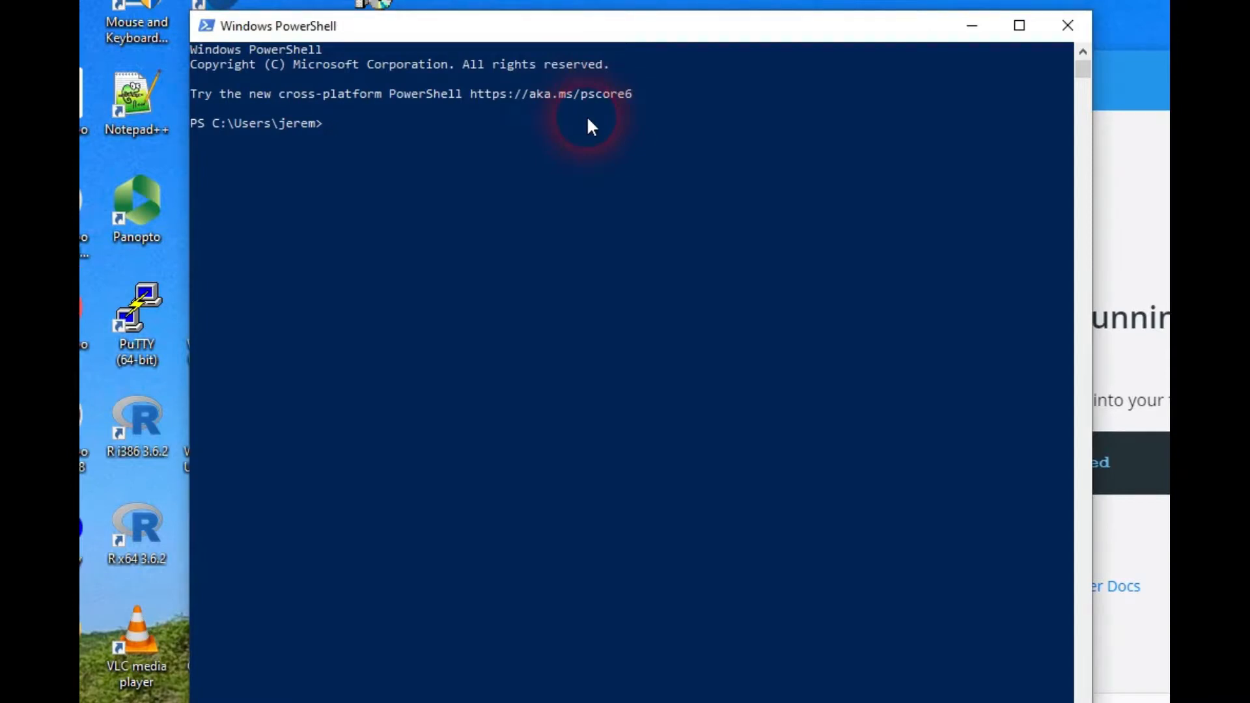
key("ctrl+v")
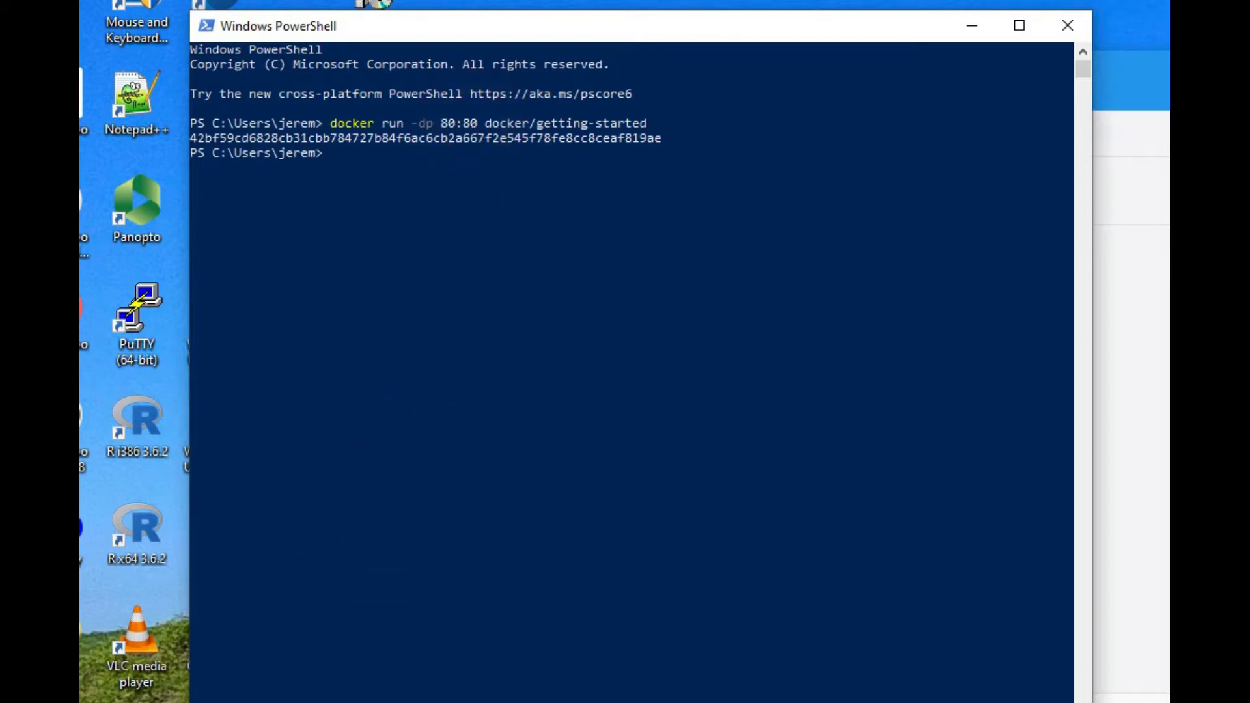
- Switch to Firefox, load "localhost" to check the getting-started container, and return to the PowerShell window
key("alt+Tab")
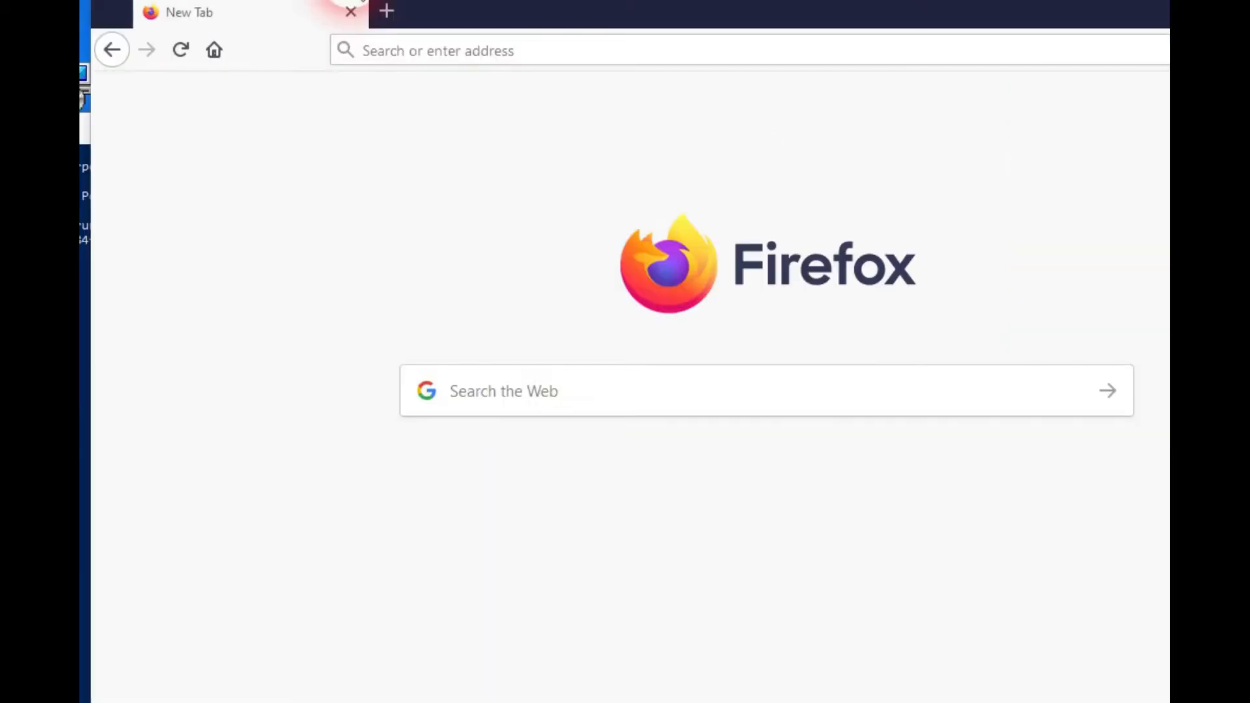
left_click(450, 66)
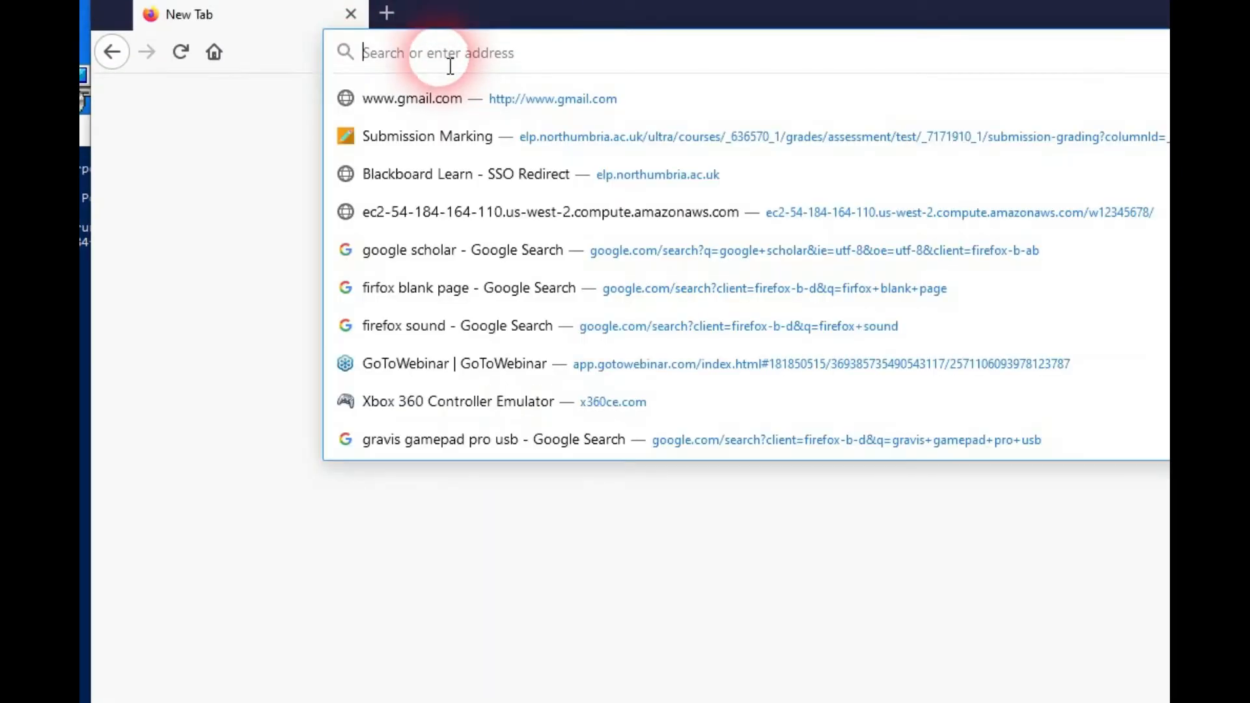
type("localhost")
key("Return")
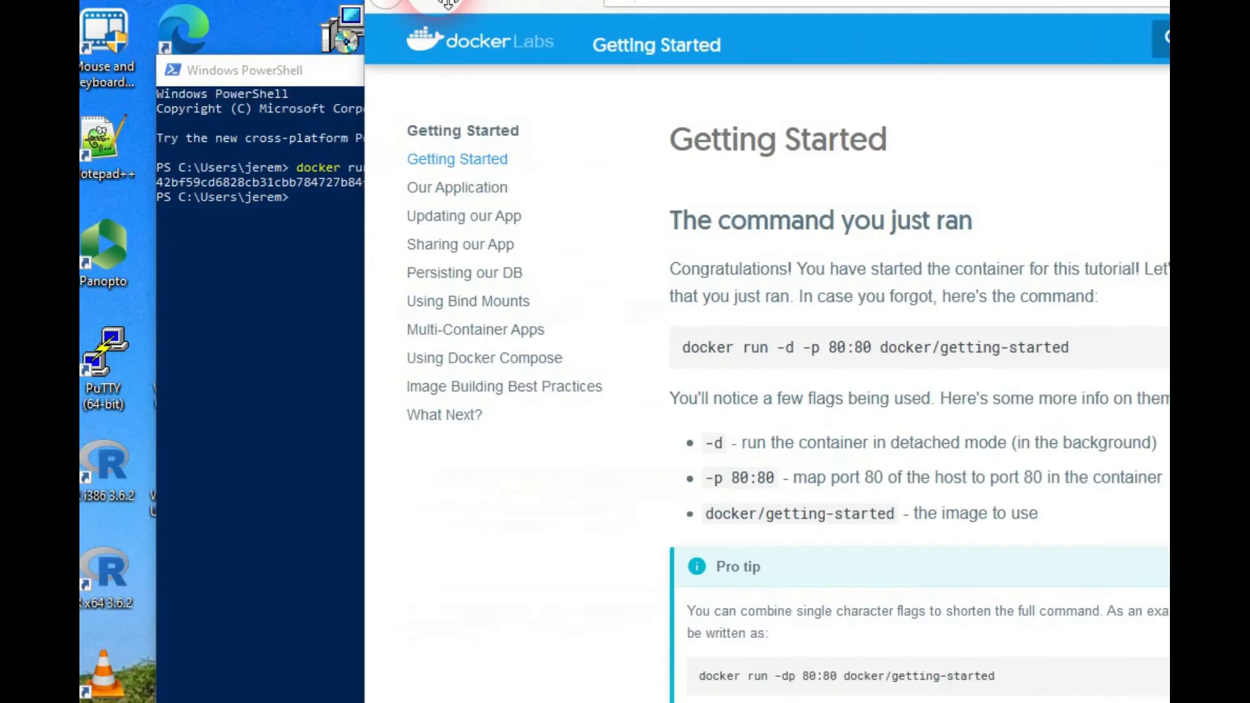
left_click(343, 216)
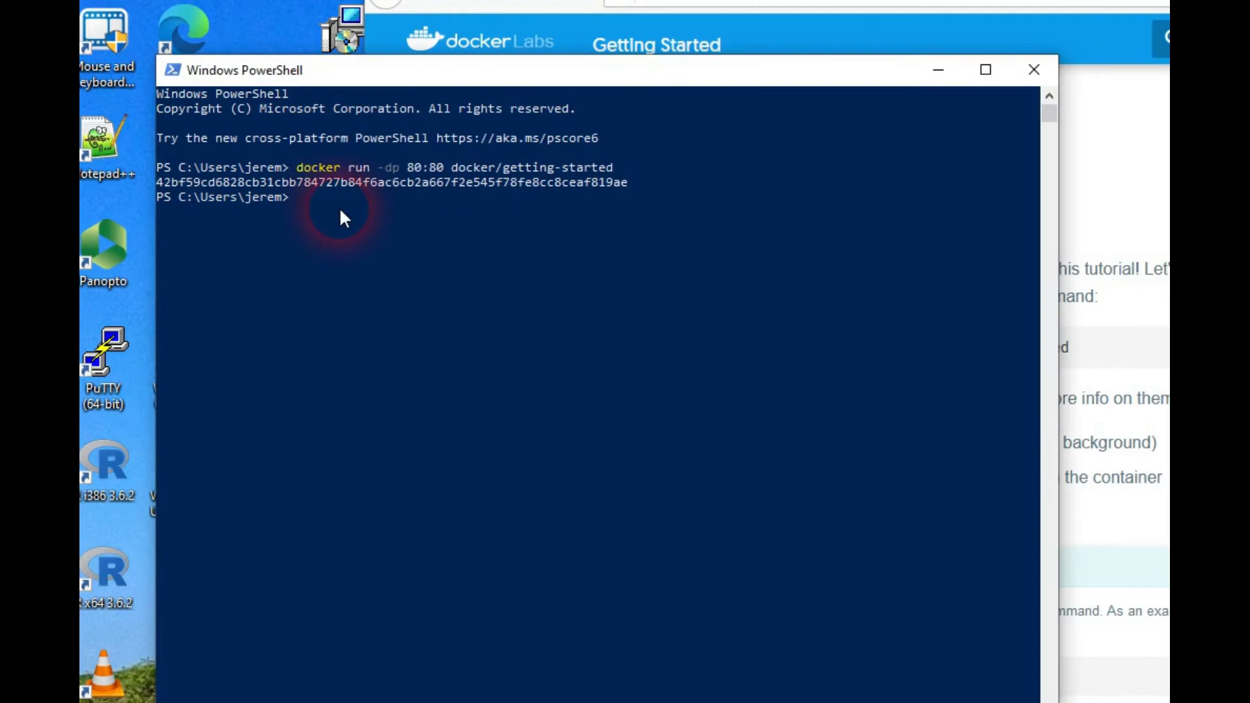